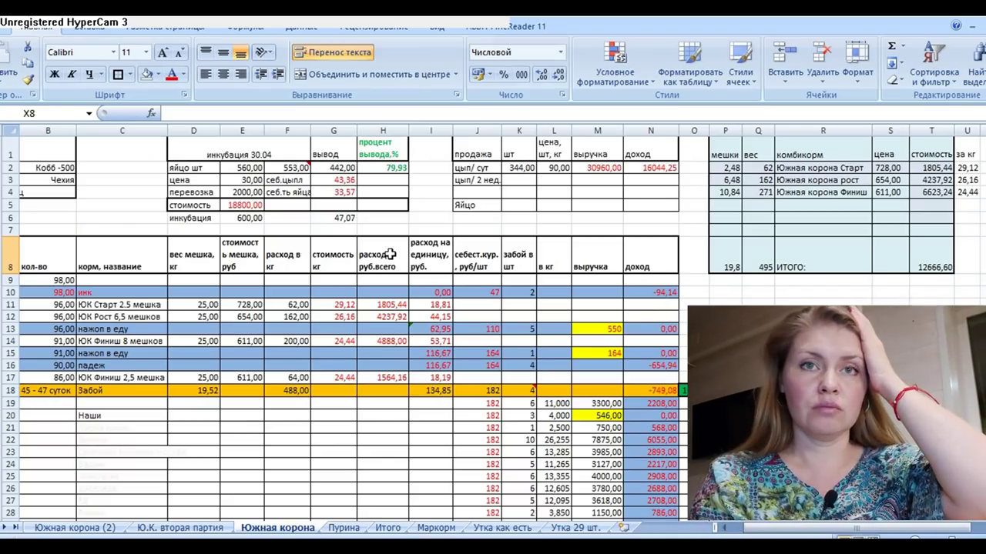
# Look at the Пурина sheet, then return to Южная корона and check the Старт, рост and Финиш prices in S2:S4
pyautogui.click(353, 529)
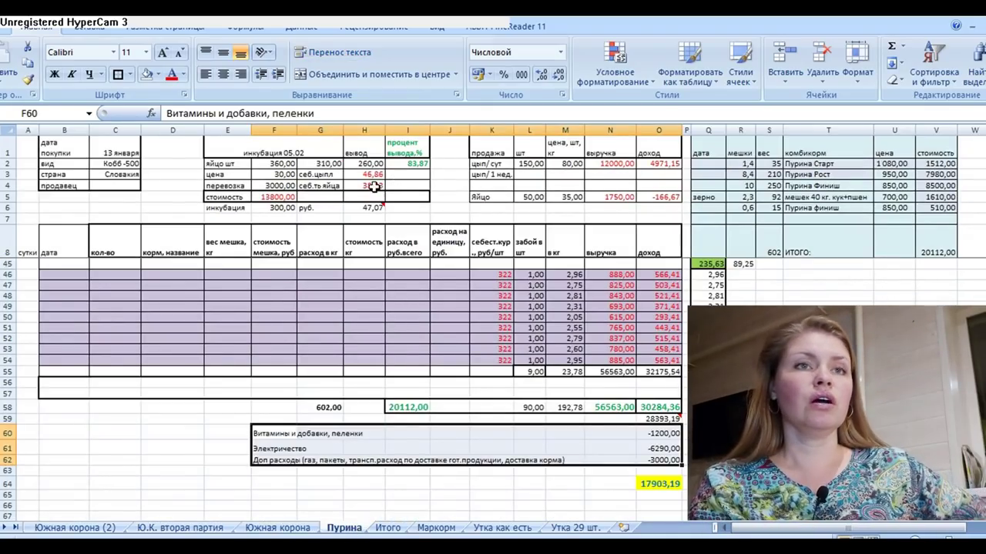
pyautogui.click(279, 528)
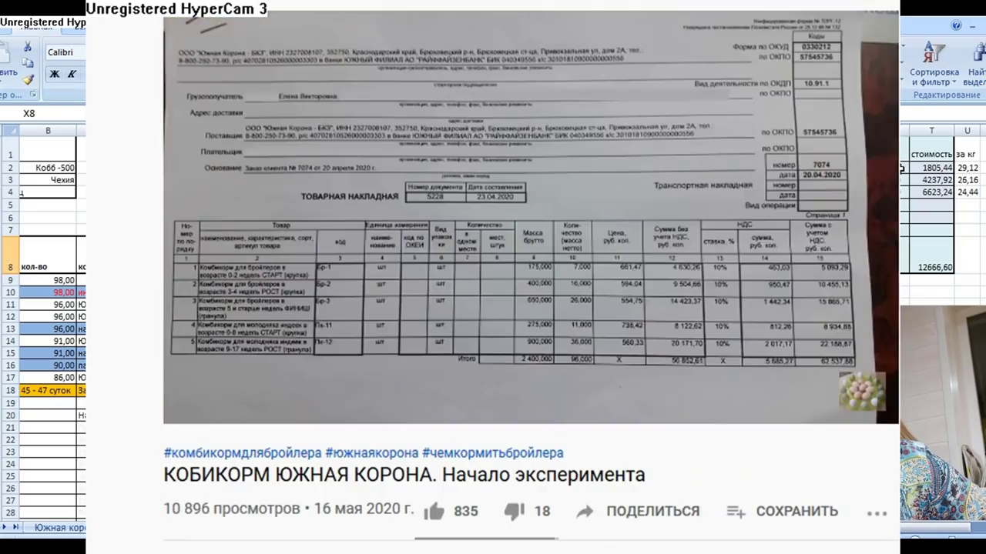
pyautogui.click(902, 172)
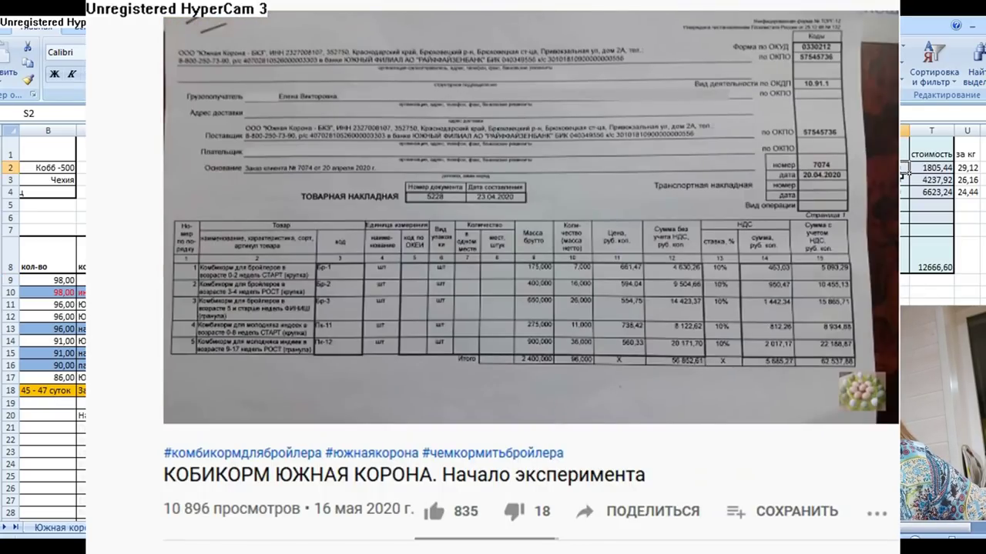
pyautogui.click(903, 181)
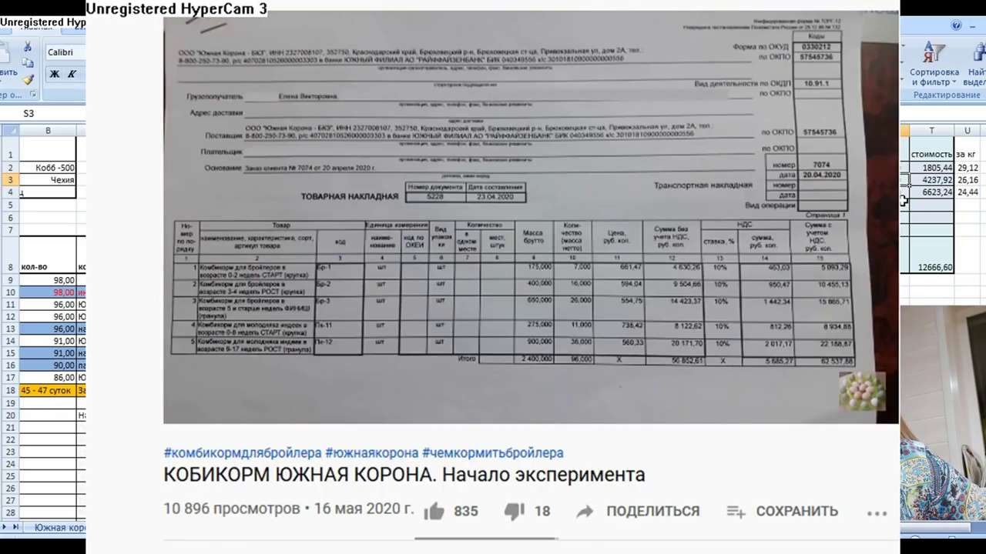
pyautogui.click(904, 191)
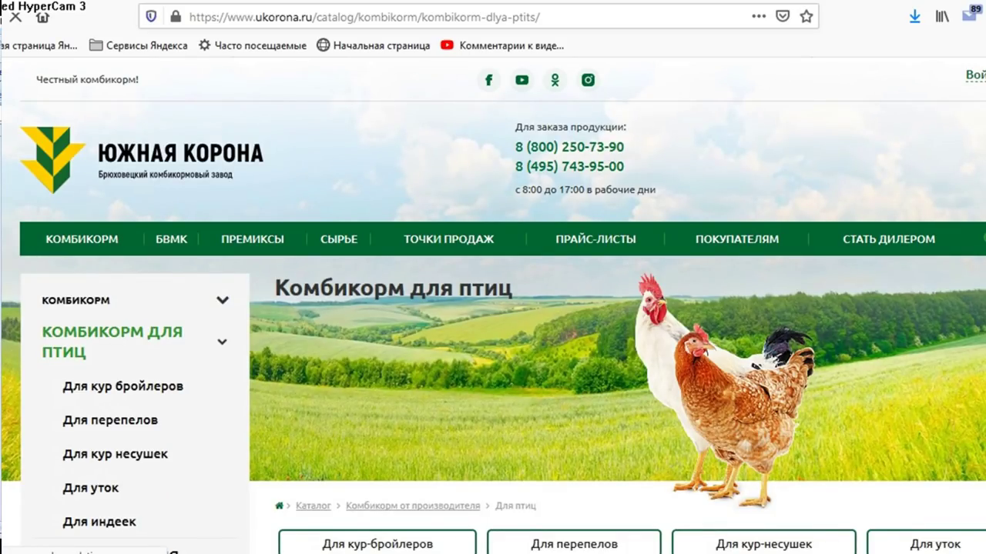
# Open the broiler chicken category in the Южная Корона poultry feed catalogue and review the listed feed prices
pyautogui.scroll(-4, 493, 308)
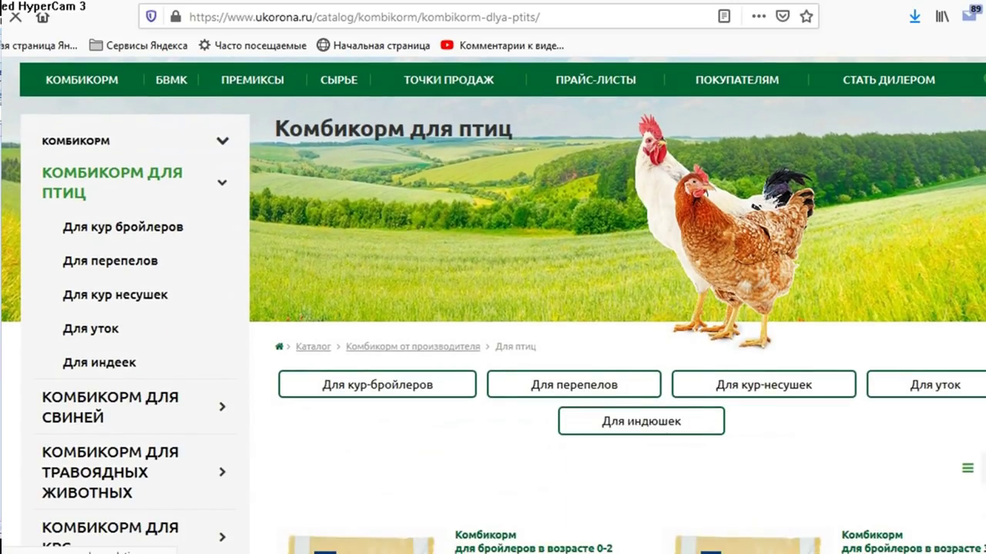
pyautogui.click(146, 231)
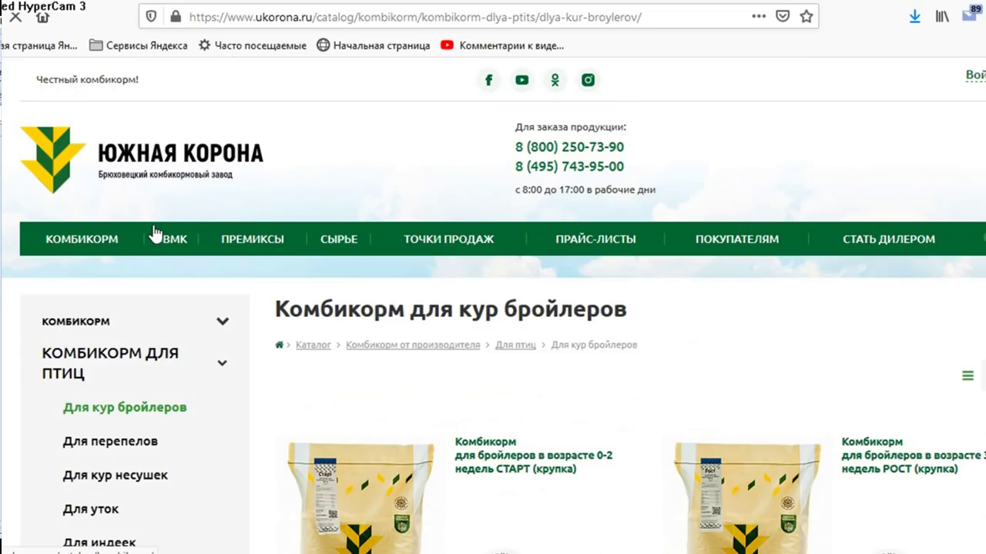
pyautogui.scroll(-5, 493, 308)
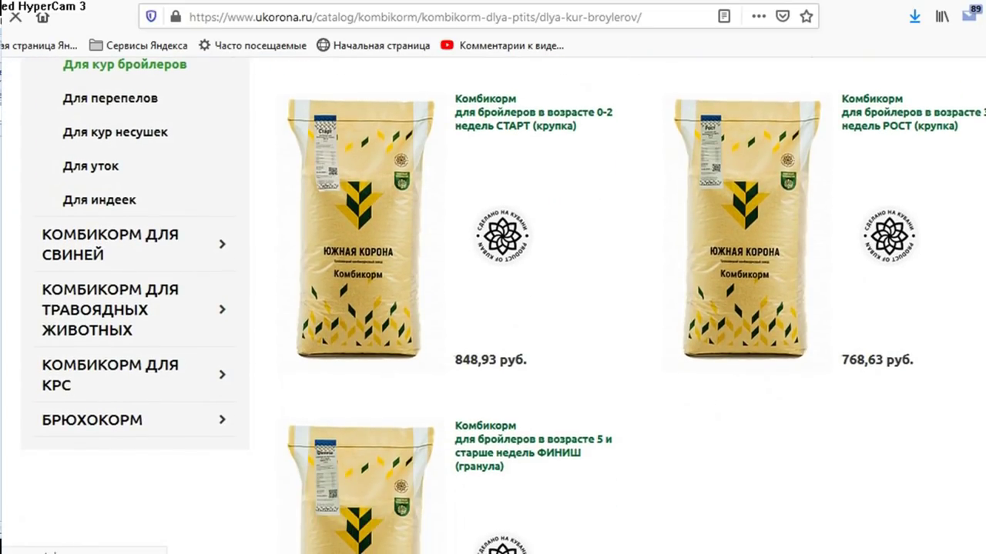
pyautogui.scroll(-3, 493, 308)
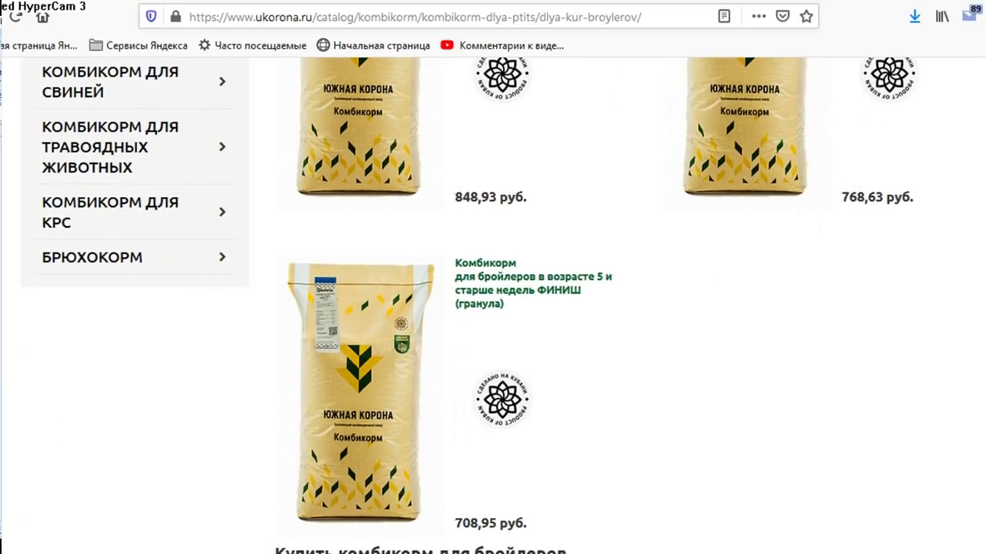
pyautogui.scroll(-4, 492, 308)
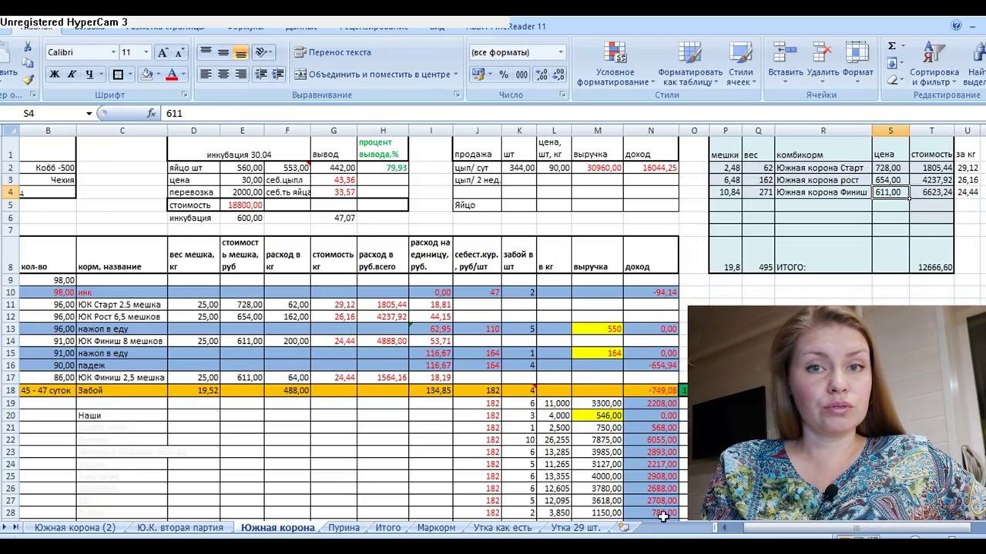
# Review the batch's start on the Южная корона sheet: first feed row, start date, incubation heading, initial bird count and egg-count comment
pyautogui.click(723, 529)
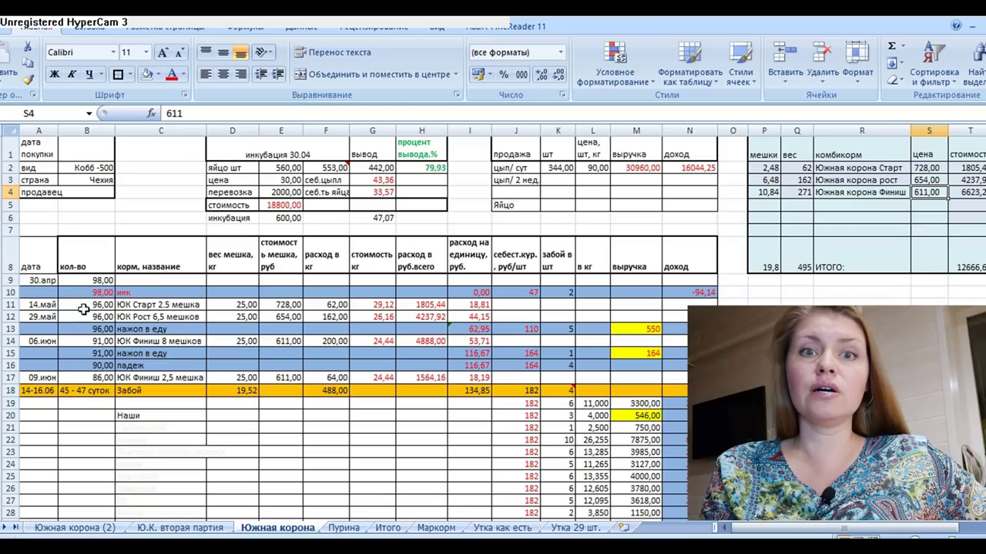
pyautogui.click(6, 305)
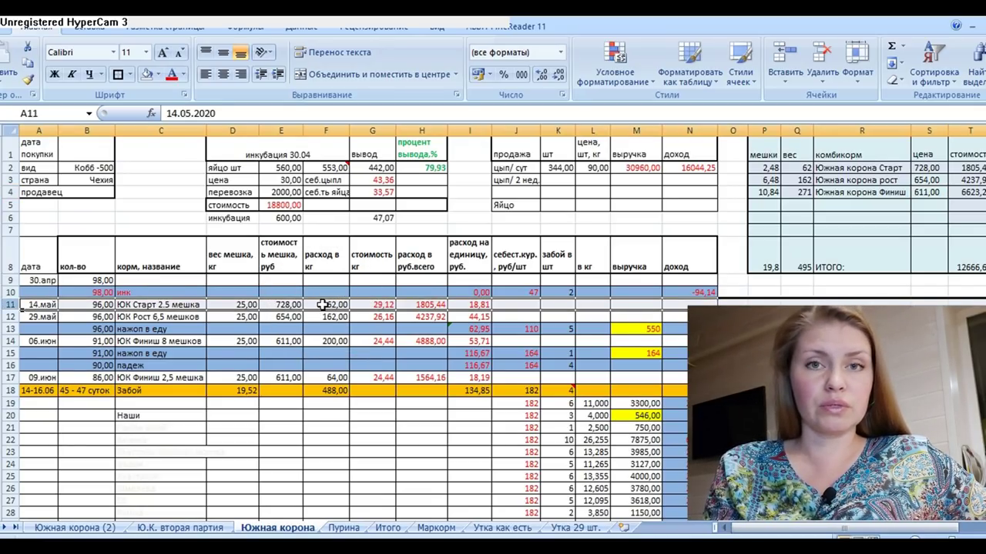
pyautogui.click(322, 305)
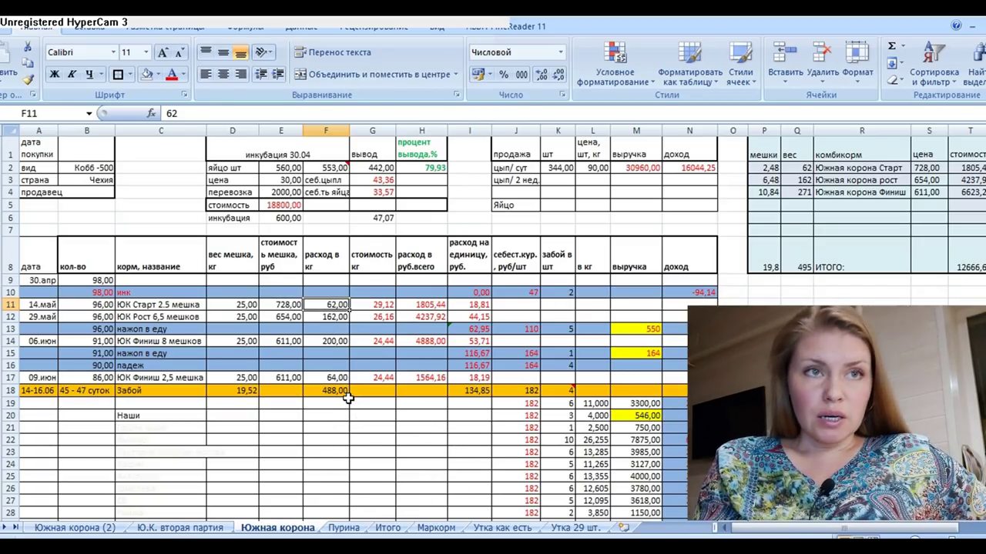
pyautogui.click(31, 281)
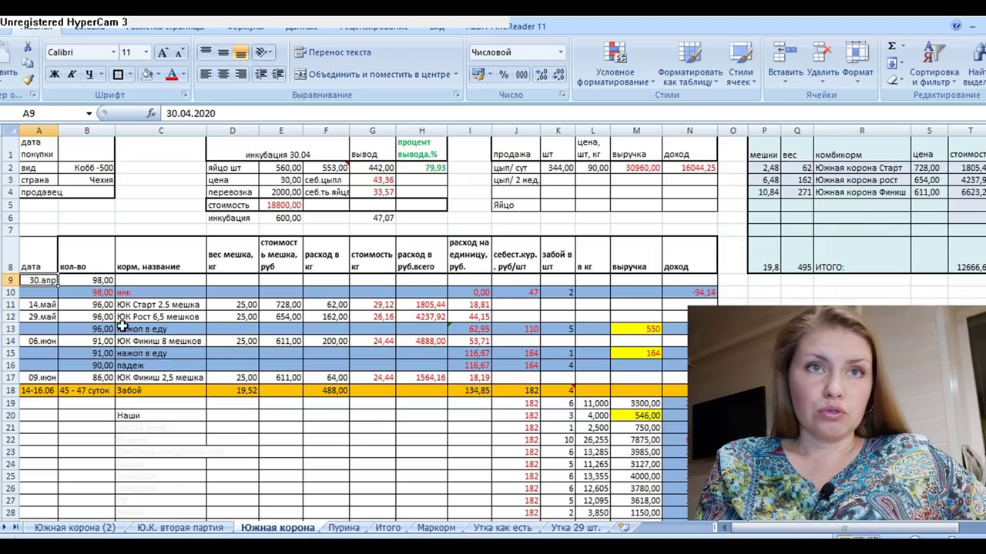
pyautogui.click(293, 151)
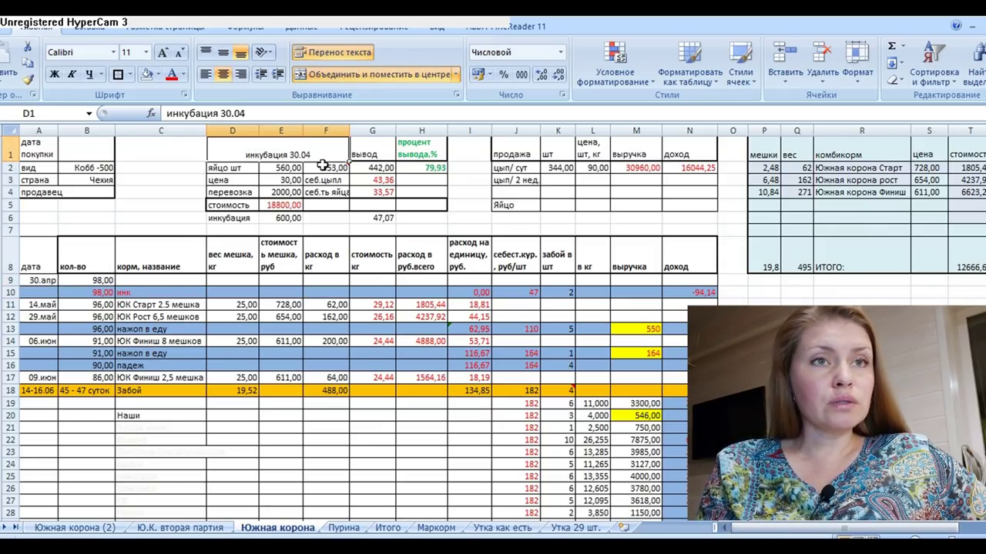
pyautogui.click(107, 281)
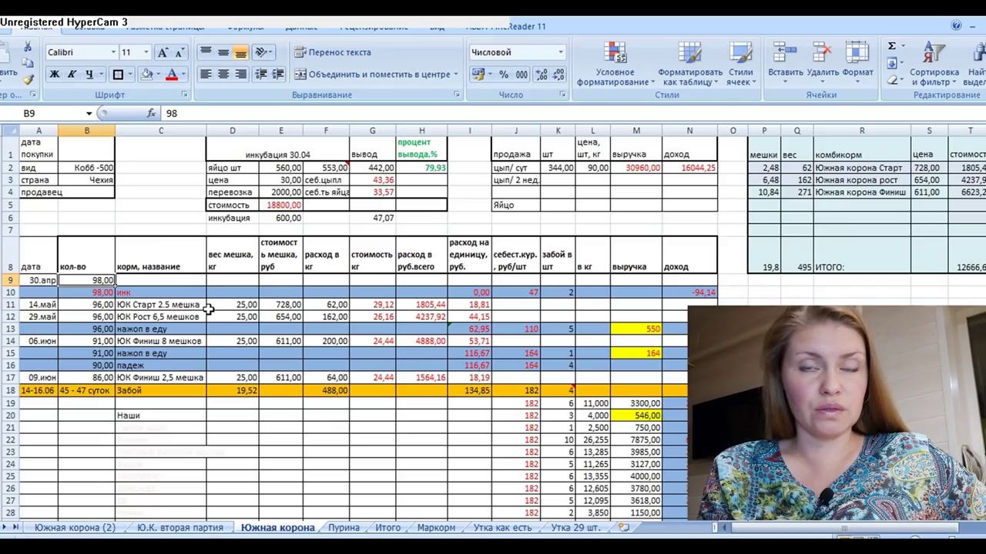
pyautogui.moveTo(345, 170)
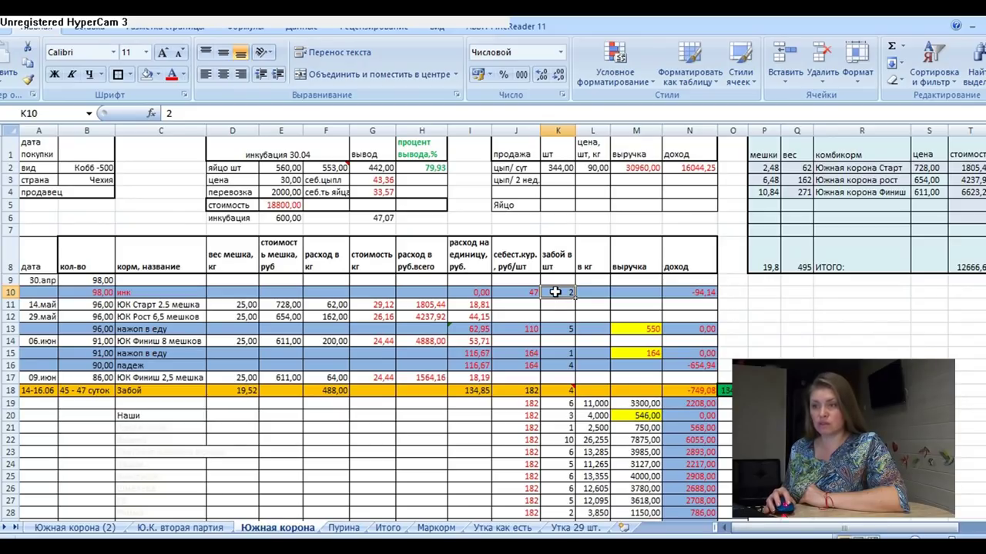
# Examine the ЮК Старт row's bird count, feed name, bag weight, bag cost and feed consumption in kilograms
pyautogui.click(93, 306)
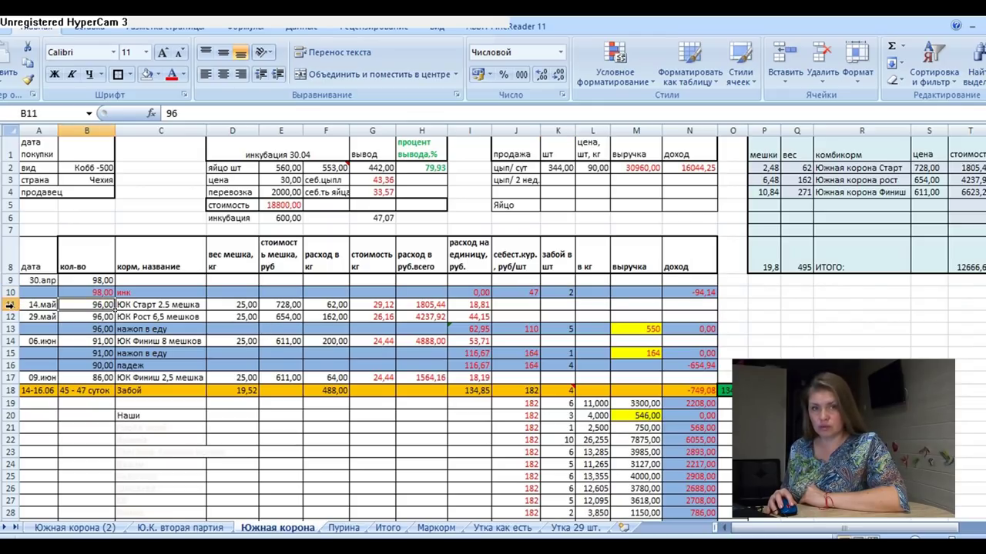
pyautogui.click(135, 305)
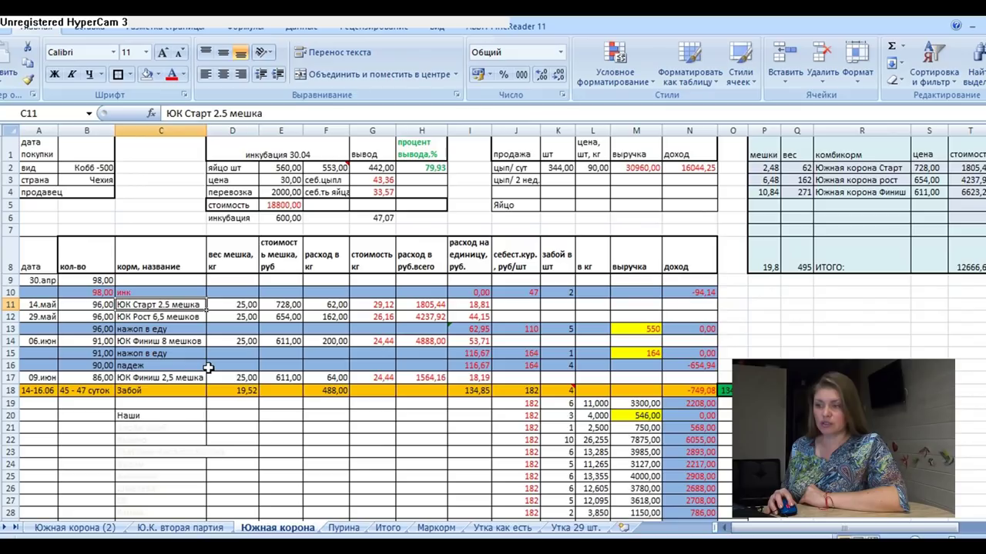
pyautogui.click(253, 131)
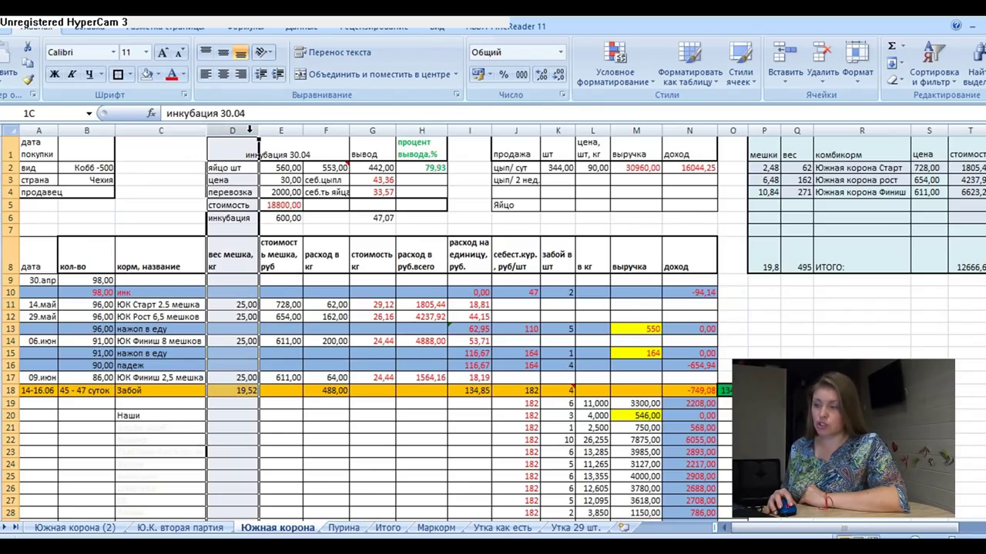
pyautogui.click(278, 131)
pyautogui.click(288, 304)
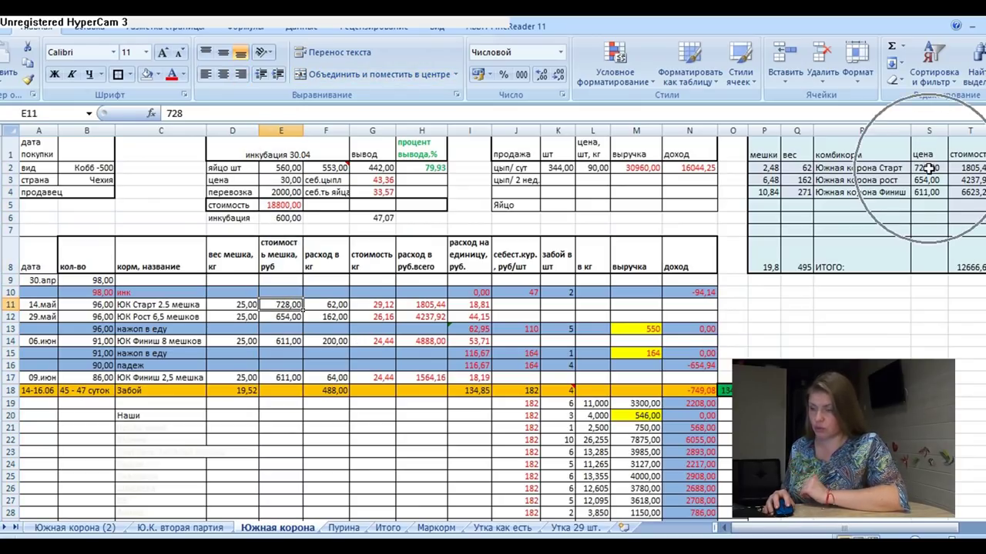
pyautogui.click(334, 305)
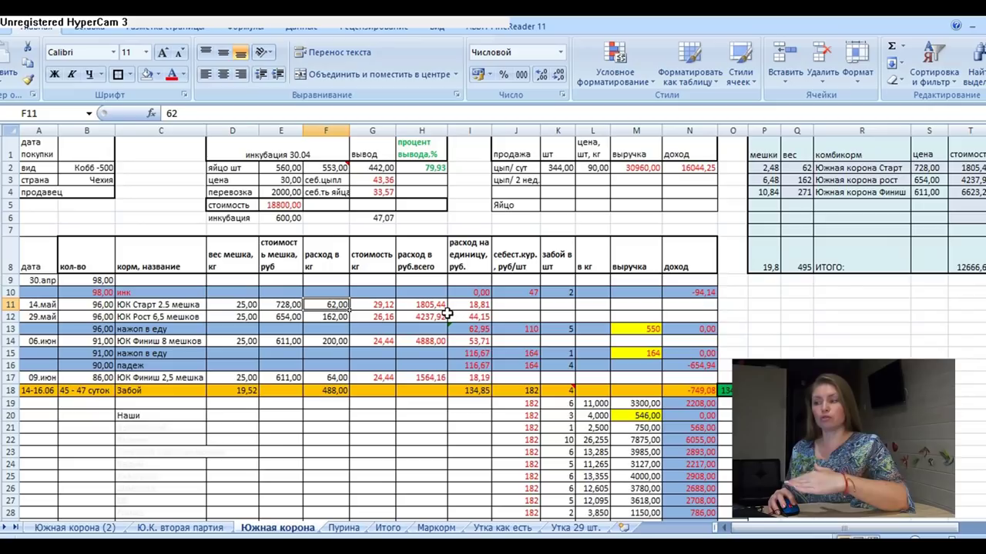
# Inspect the ЮК Старт row's formulas for cost per kilogram, total feed expense and expense per bird in G11:I11
pyautogui.click(10, 329)
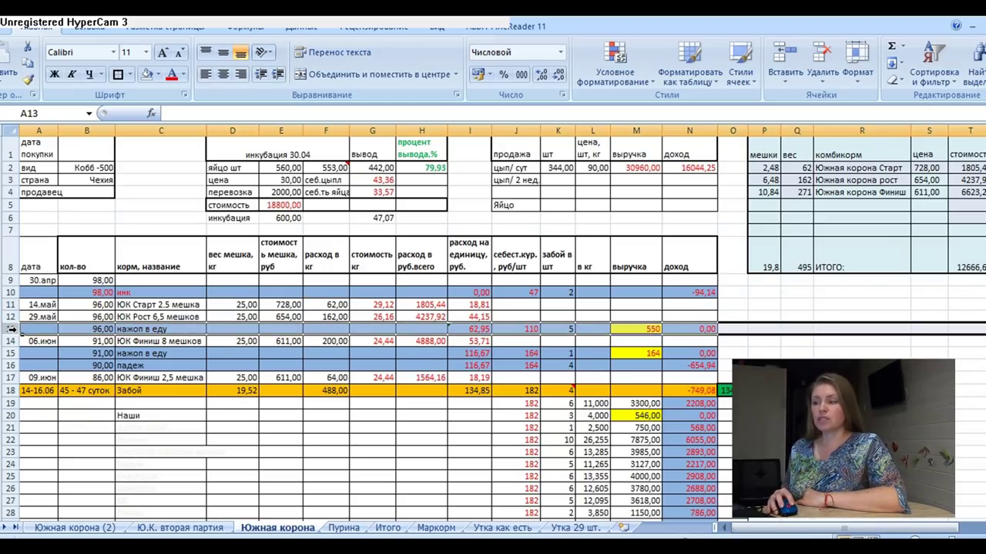
pyautogui.click(385, 307)
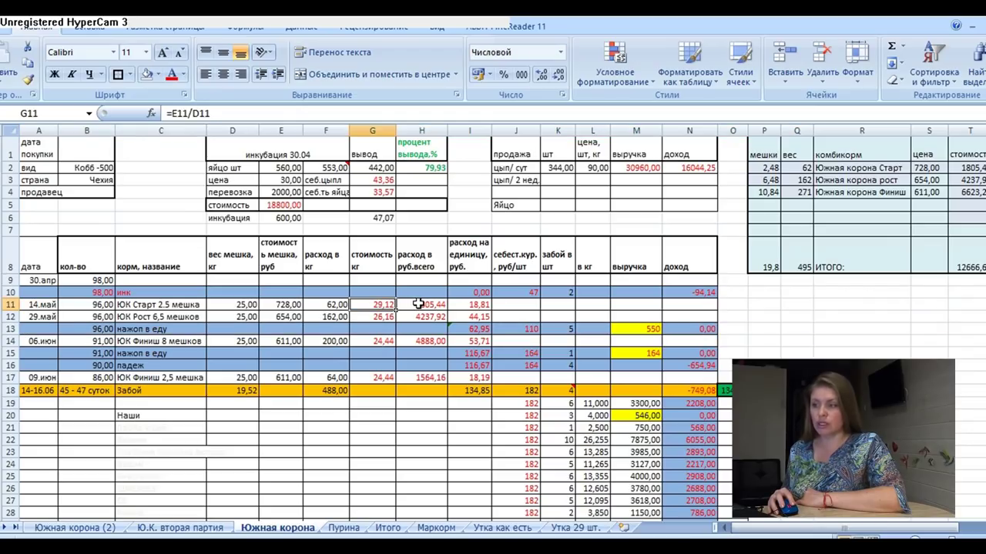
pyautogui.click(418, 304)
pyautogui.click(476, 308)
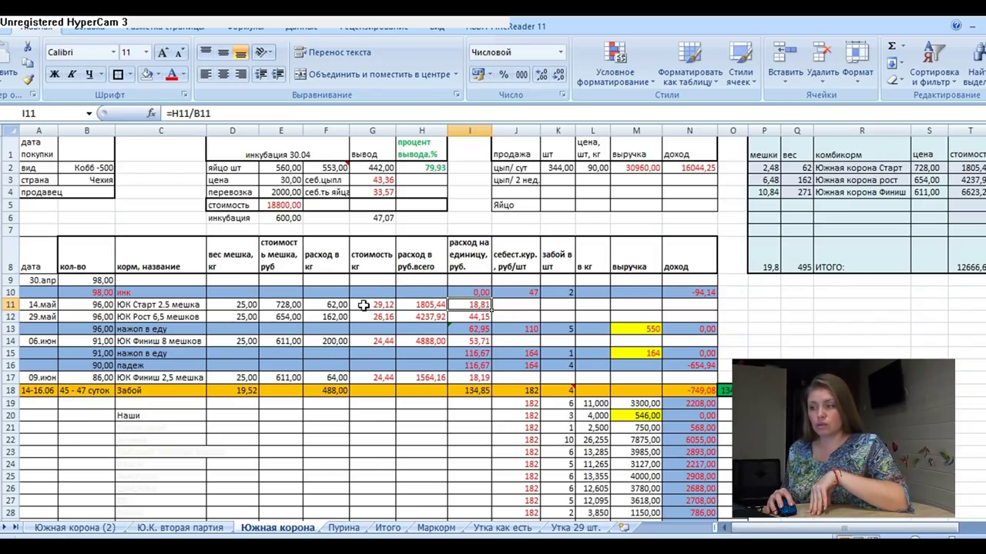
pyautogui.click(418, 304)
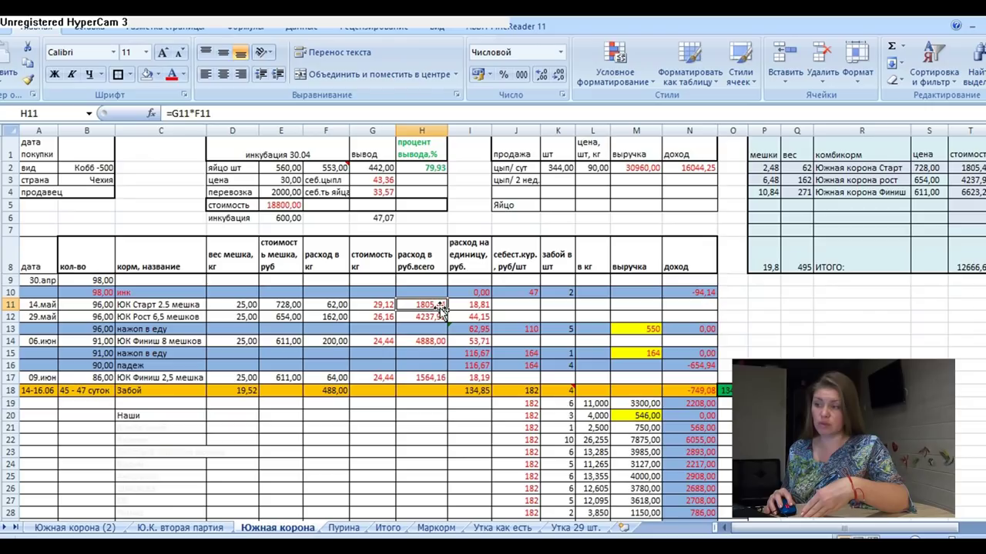
pyautogui.click(409, 304)
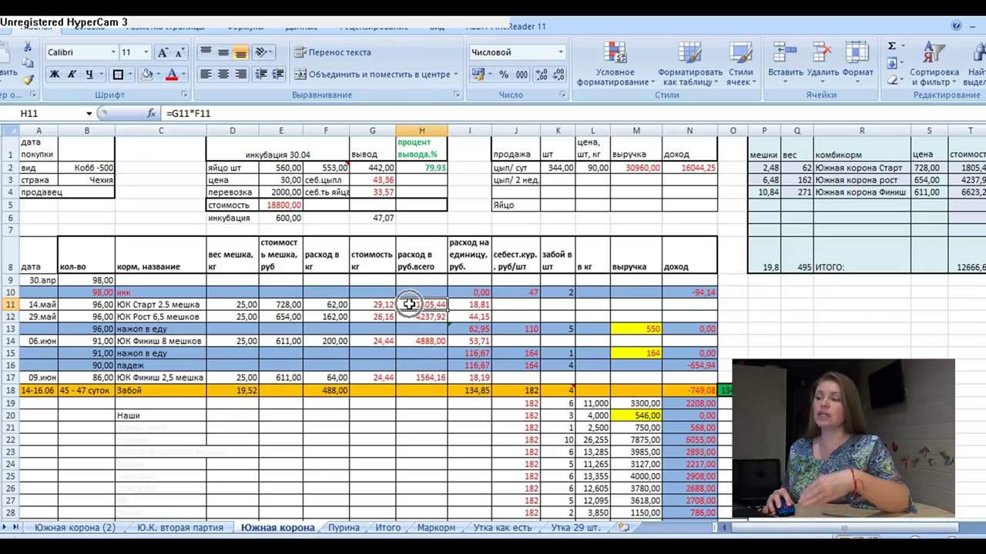
pyautogui.click(471, 306)
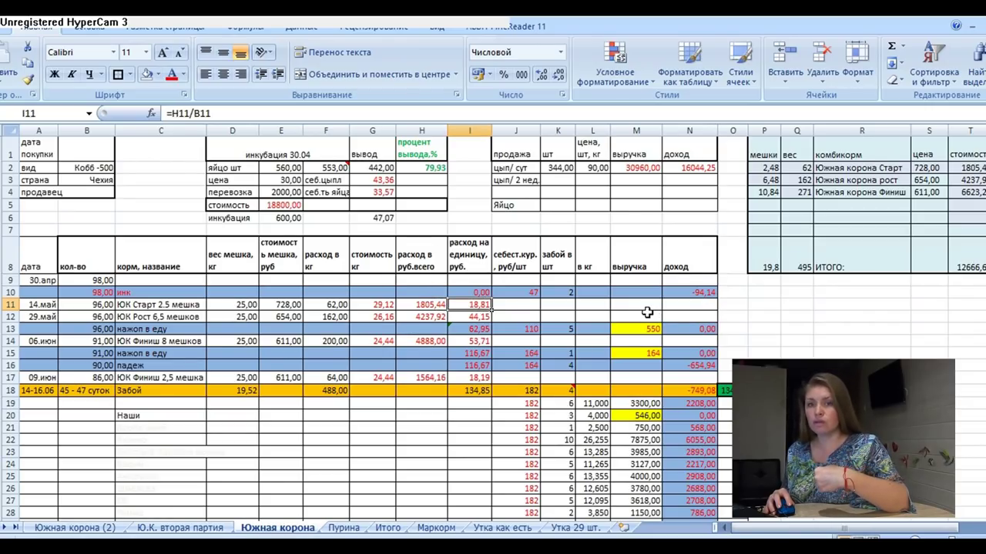
pyautogui.click(190, 113)
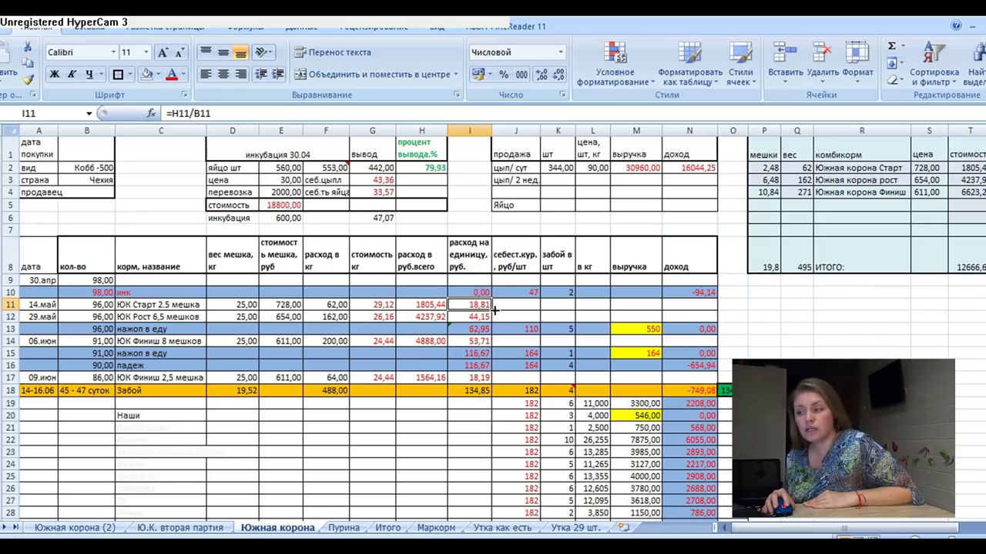
# Check the per-bird feed total in I18, the row 13 count, unit cost and revenue, and the bird counts in K15 and K16
pyautogui.click(461, 391)
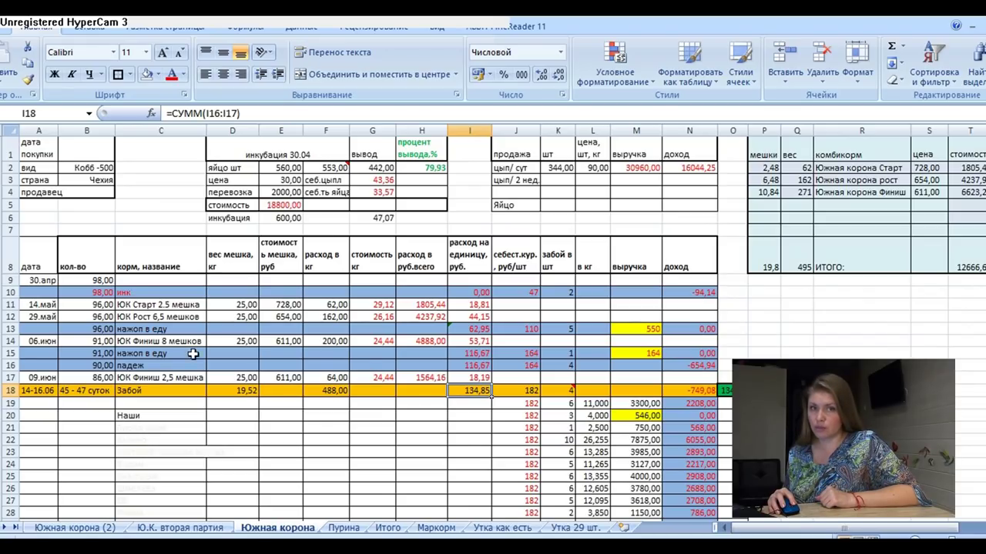
pyautogui.click(562, 330)
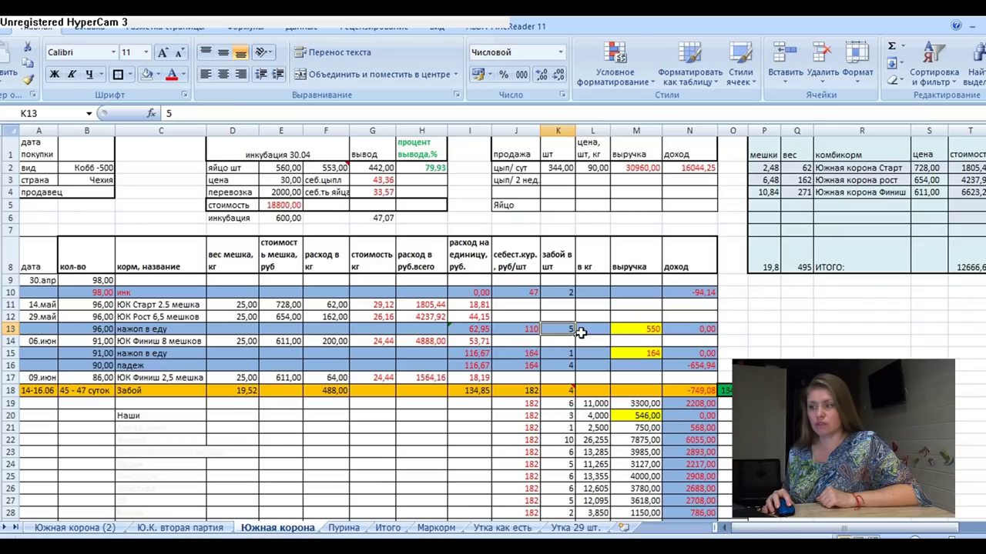
pyautogui.click(533, 330)
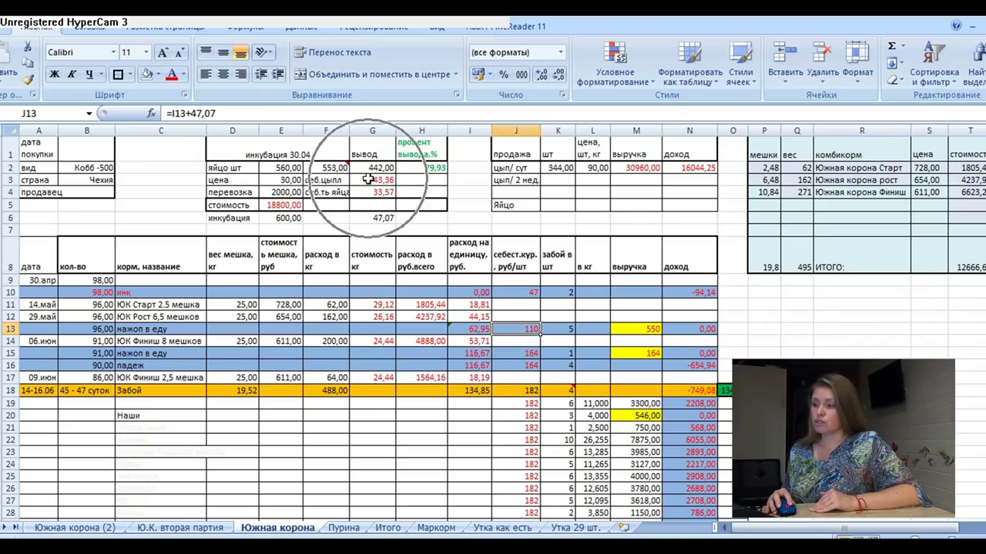
pyautogui.click(637, 330)
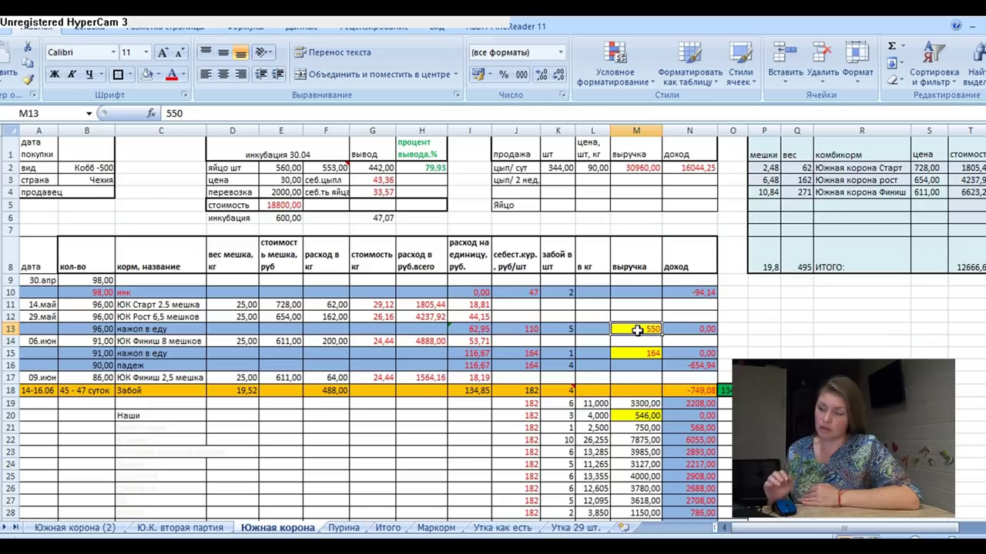
pyautogui.click(557, 353)
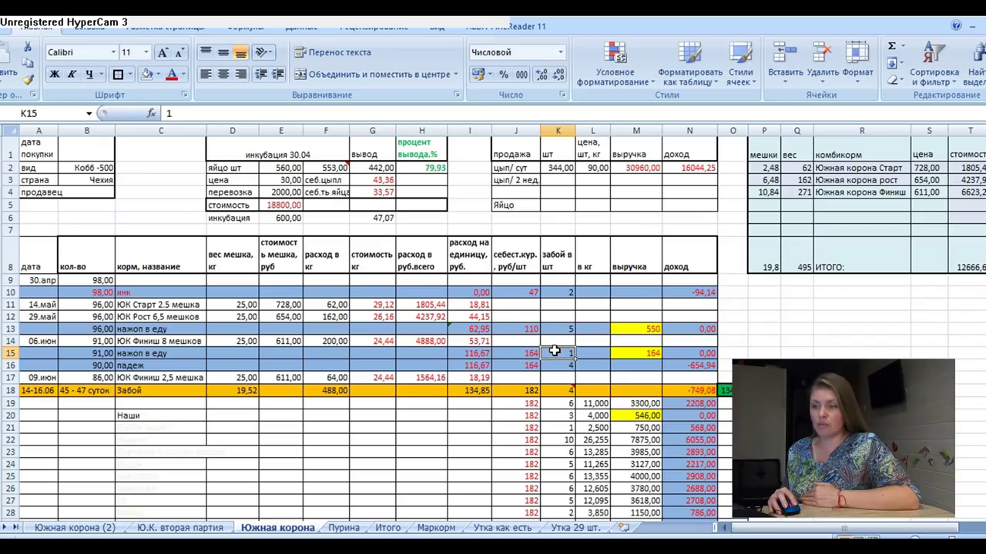
pyautogui.click(551, 365)
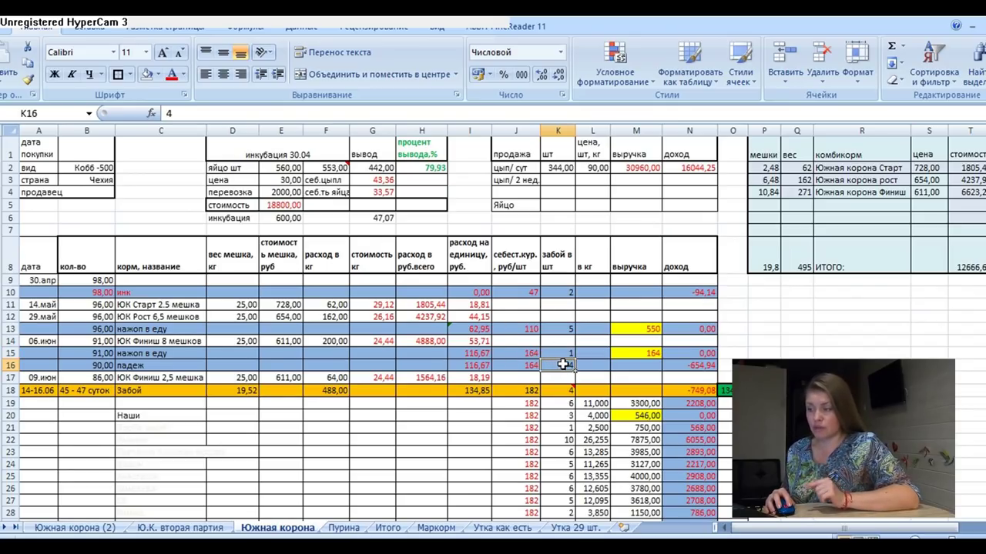
# Review the падеж row's bird count and label, and its unit cost and loss formulas in J16 and N16
pyautogui.click(553, 364)
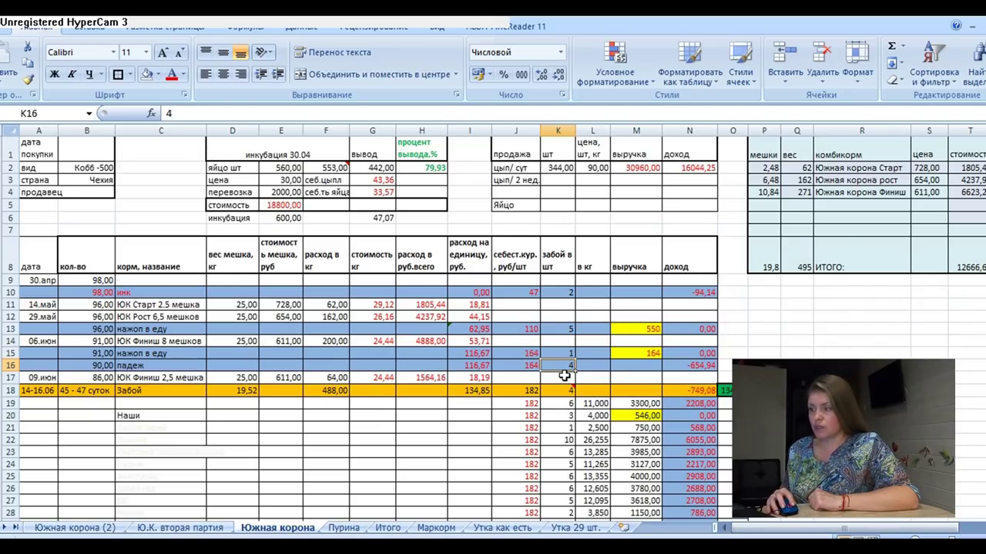
pyautogui.click(190, 368)
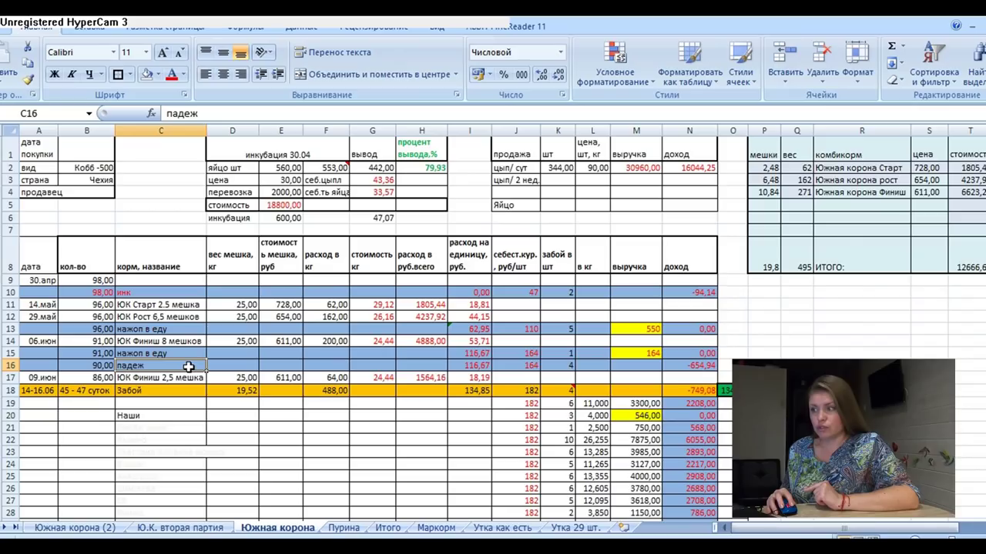
pyautogui.click(671, 367)
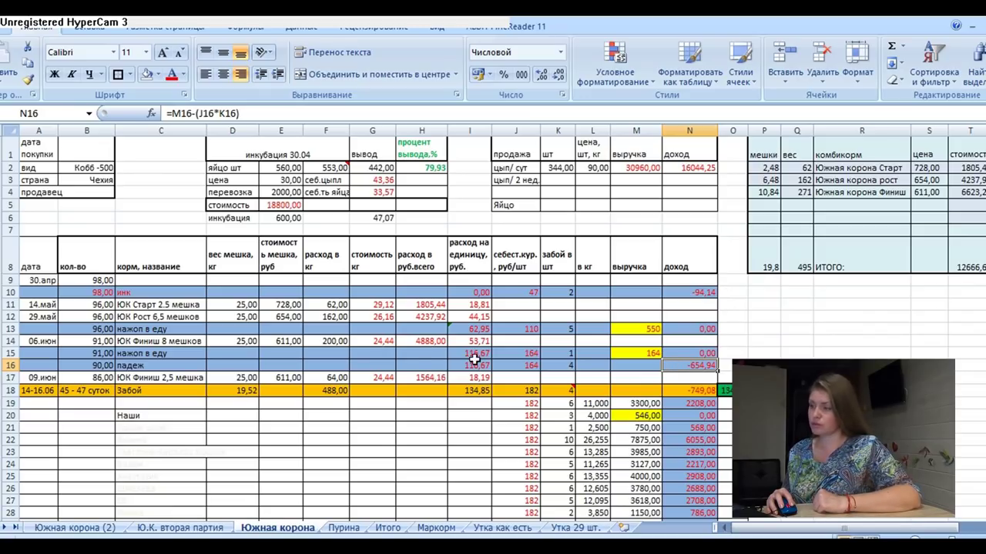
pyautogui.click(531, 365)
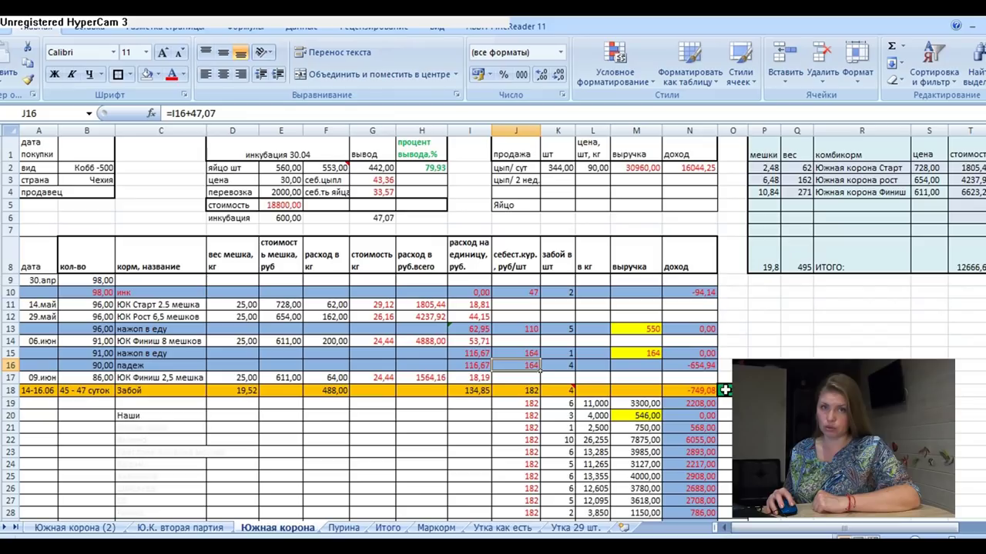
pyautogui.click(704, 366)
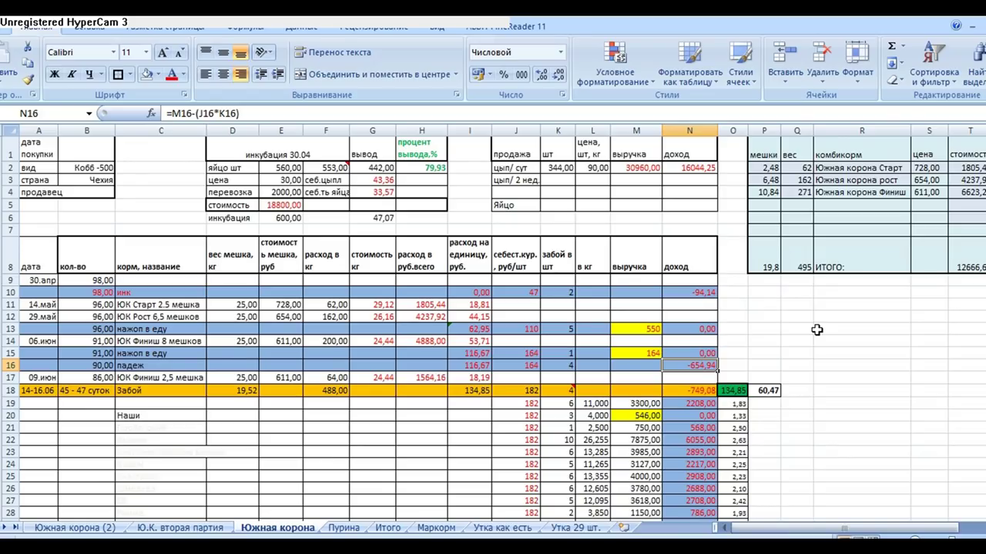
# Inspect the first Забой row's formulas for feed expense per bird in I18 and cost per bird in J18
pyautogui.click(487, 391)
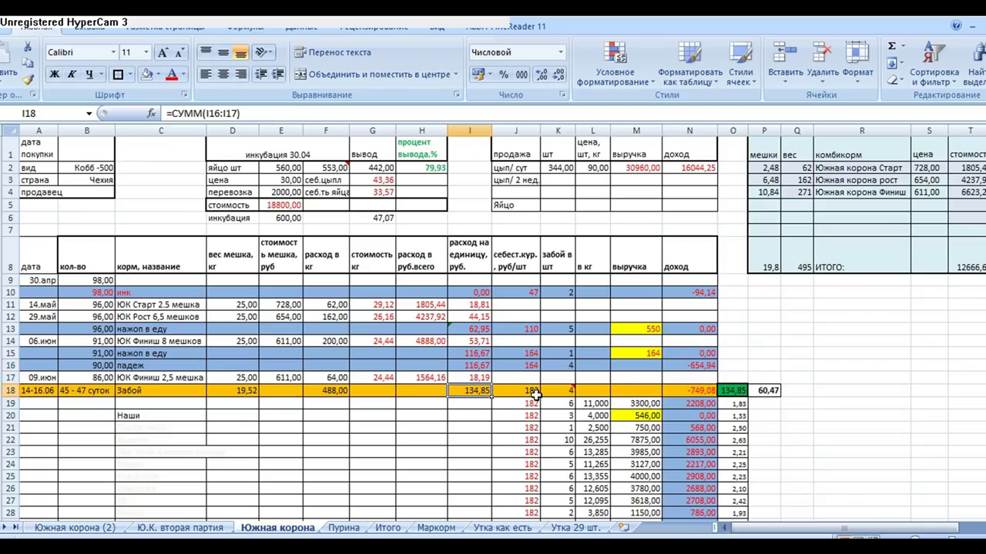
pyautogui.press('Right')
pyautogui.click(522, 391)
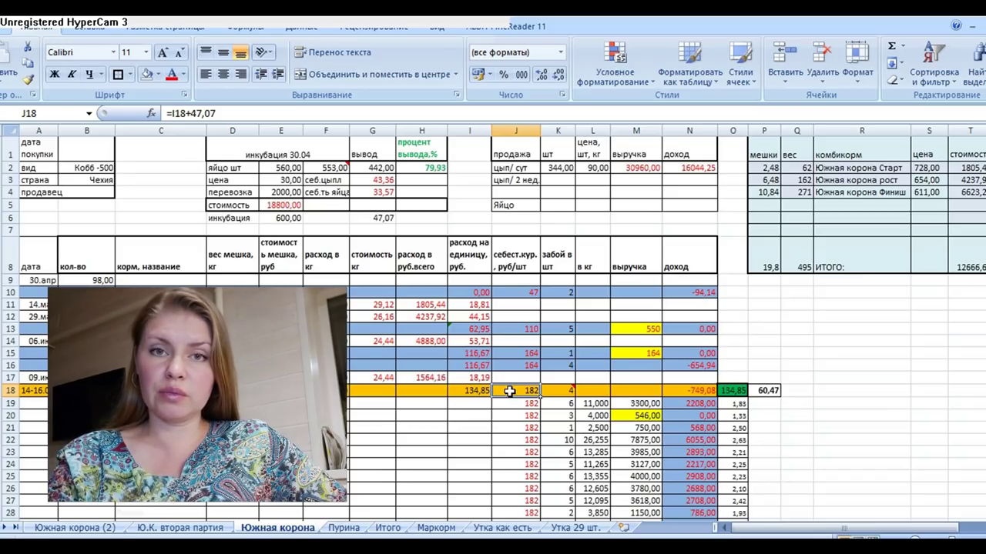
# Examine the first slaughter sale in row 19: bird count, weight, unit cost, and the revenue and income formulas
pyautogui.moveTo(985, 327); pyautogui.dragTo(985, 330)
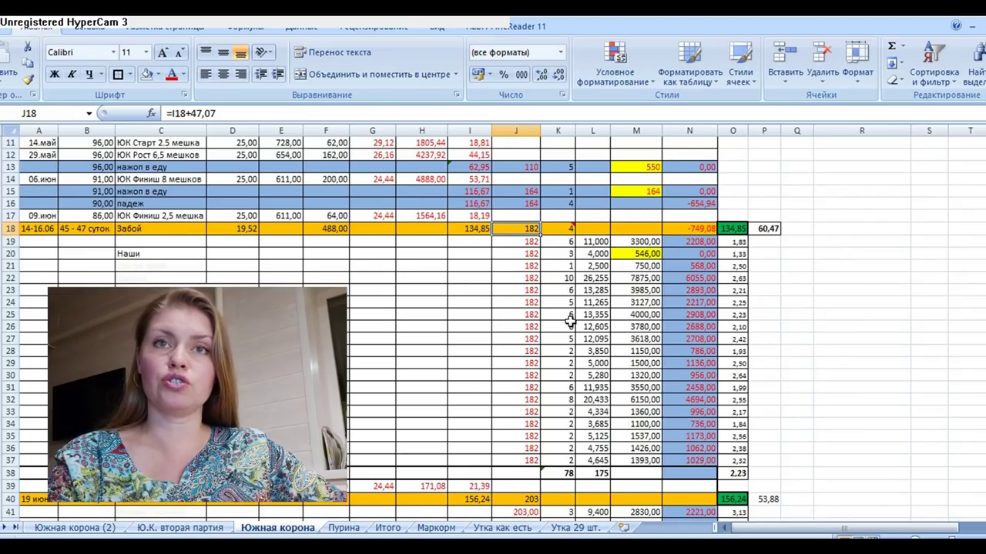
pyautogui.click(571, 242)
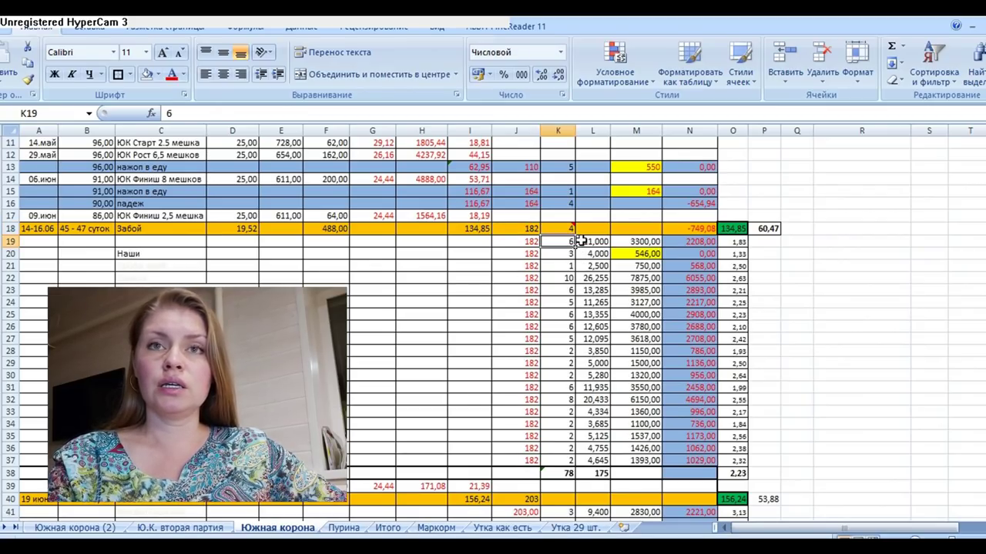
pyautogui.click(595, 241)
pyautogui.click(637, 241)
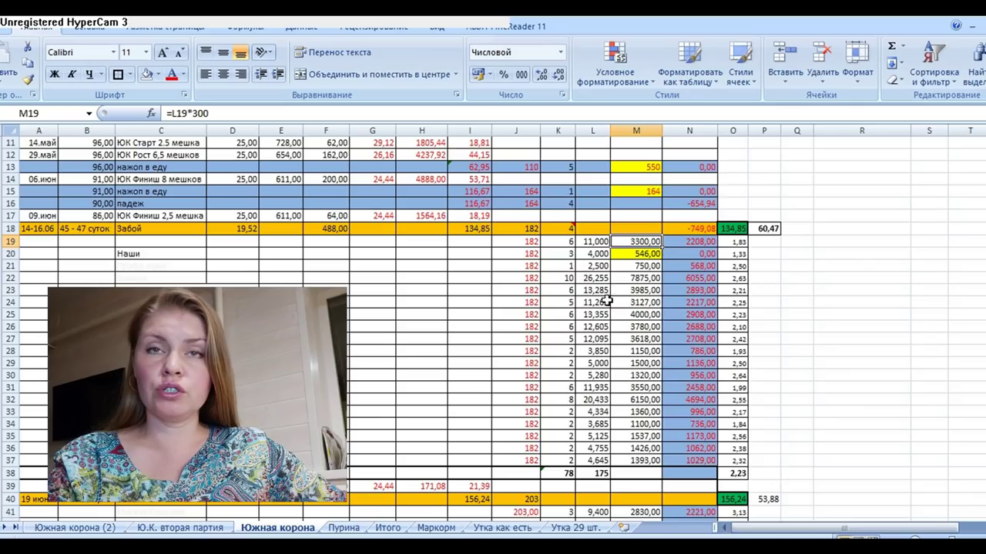
pyautogui.click(699, 241)
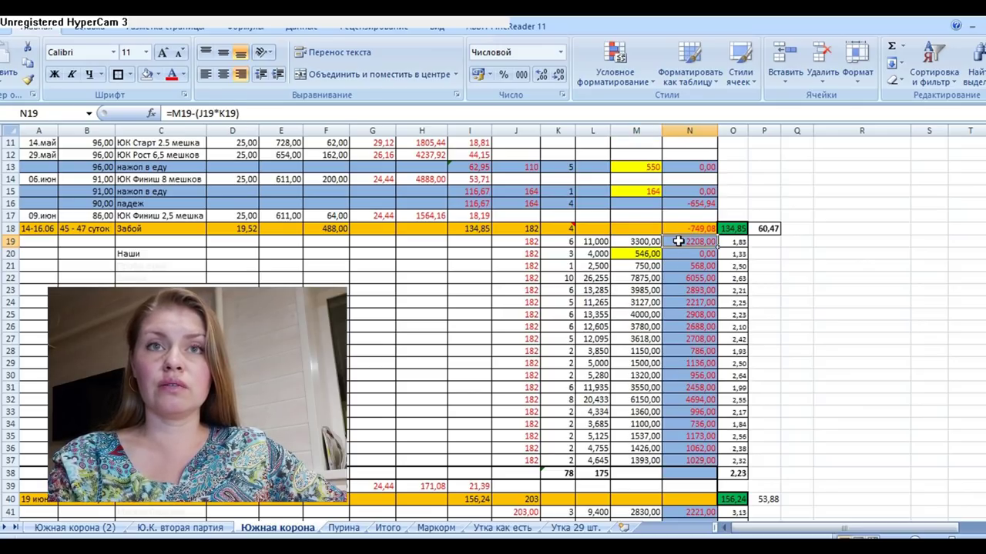
pyautogui.click(678, 241)
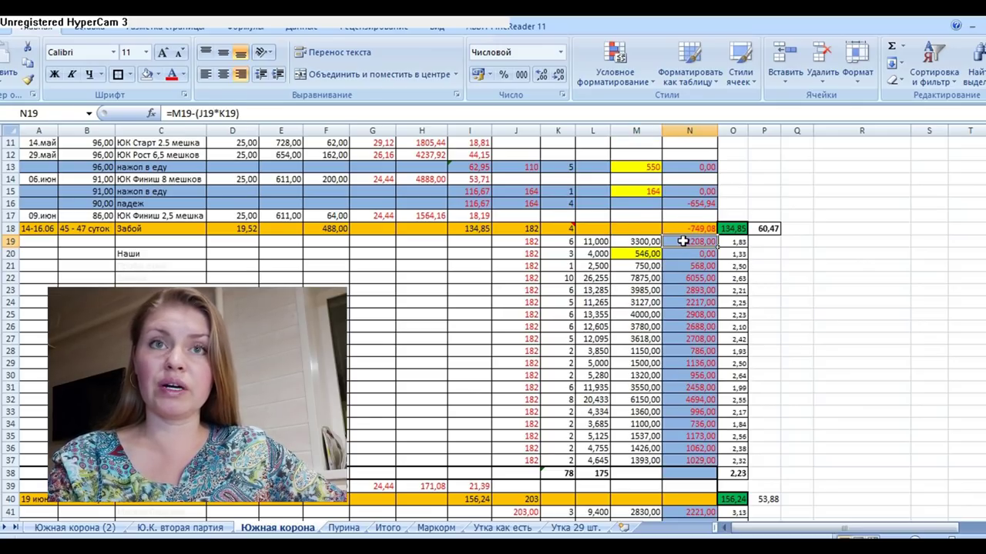
pyautogui.click(515, 241)
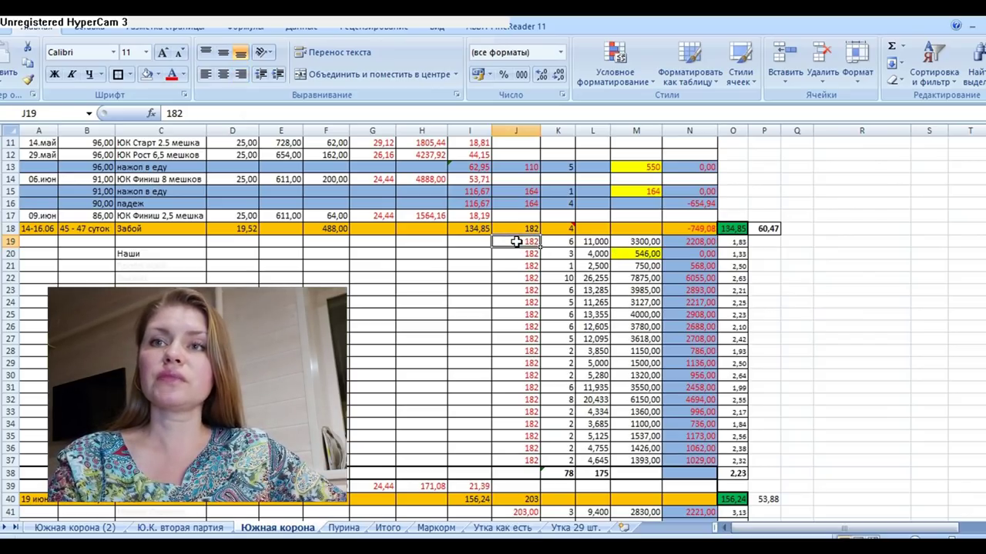
pyautogui.click(697, 243)
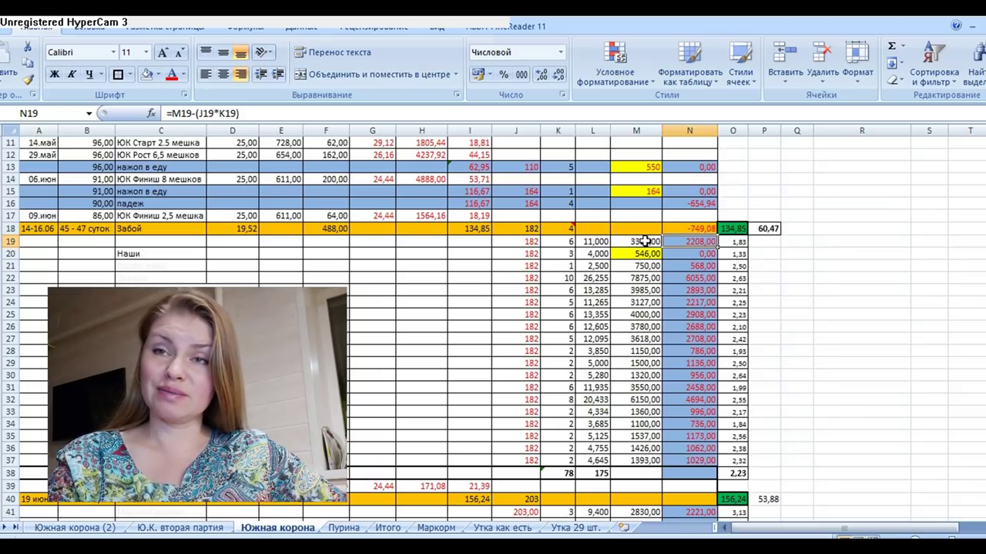
# Check the slaughter weight and bird count totals in L38 and K38, and the average bird weight formula in O19
pyautogui.click(594, 475)
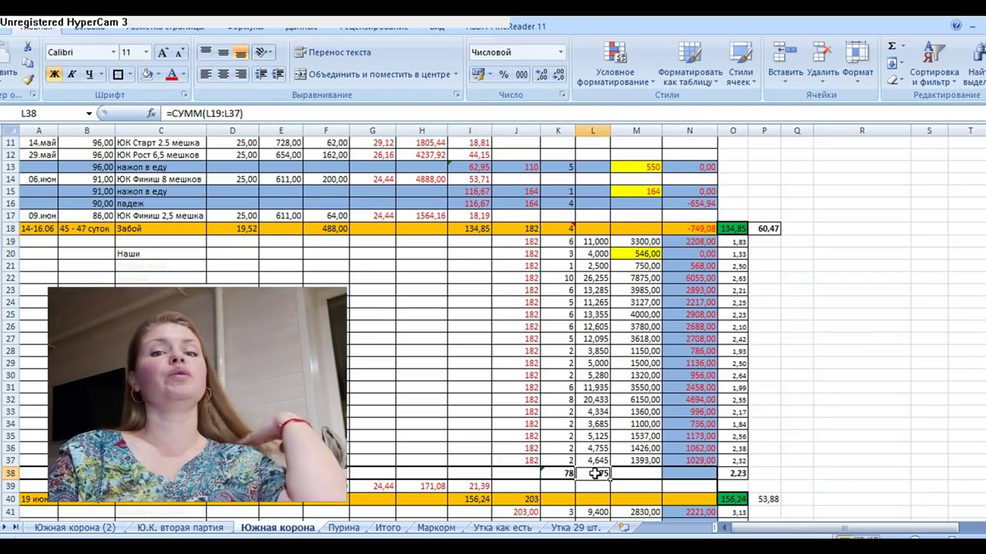
pyautogui.click(594, 474)
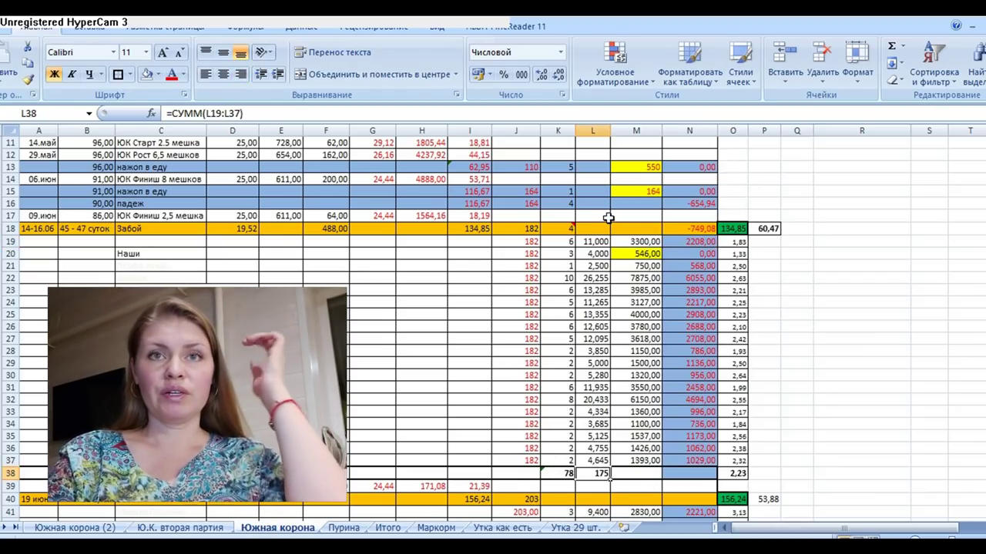
pyautogui.click(566, 474)
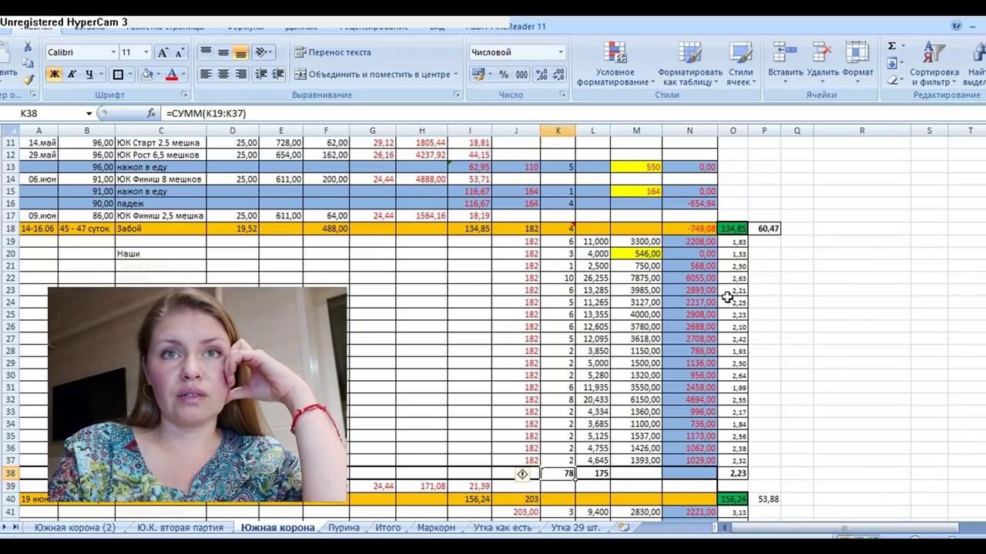
pyautogui.click(735, 242)
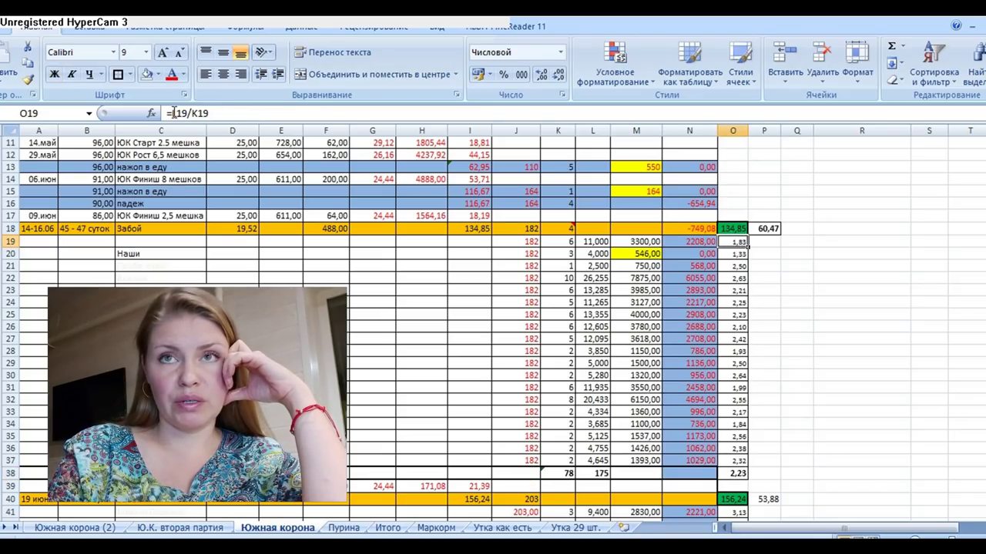
# Compare the feed expense per bird in O18 and I18 with the commented cell Q32 on the Пурина sheet, and return to Южная корона
pyautogui.click(738, 228)
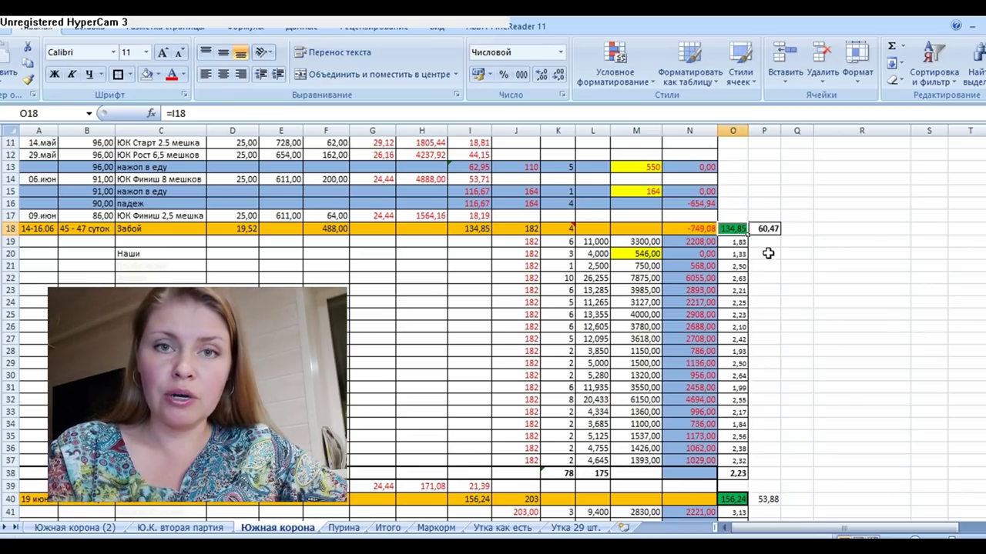
pyautogui.click(459, 231)
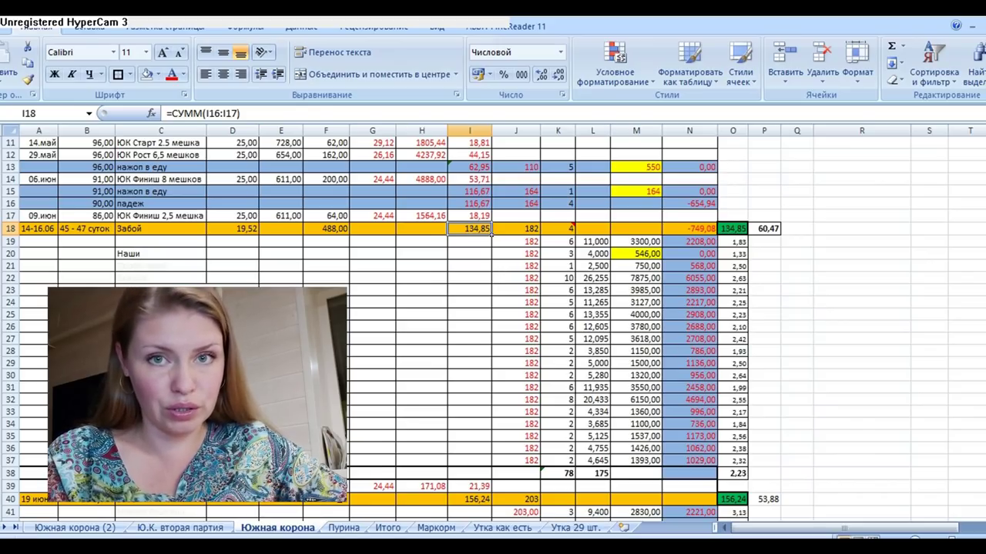
pyautogui.click(344, 528)
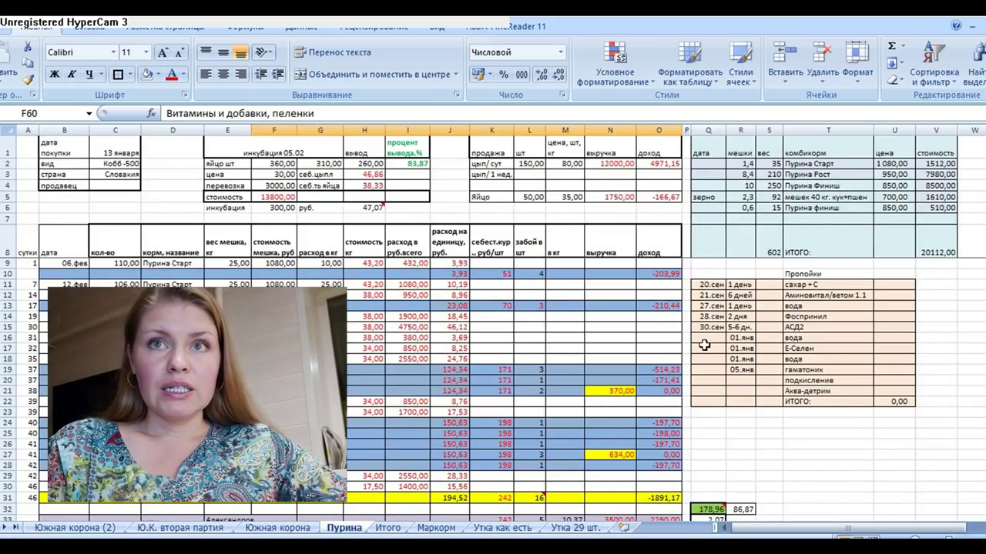
pyautogui.moveTo(701, 509)
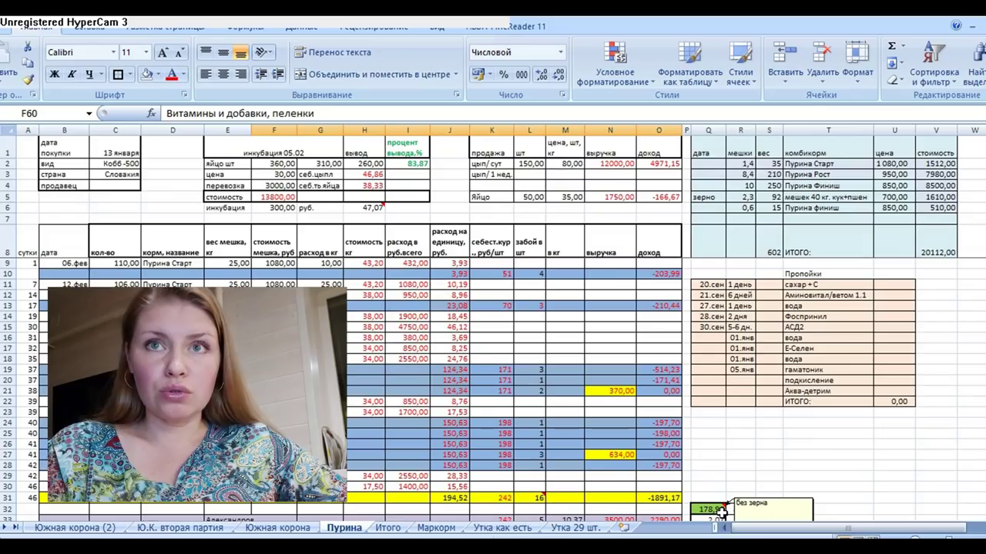
pyautogui.click(289, 531)
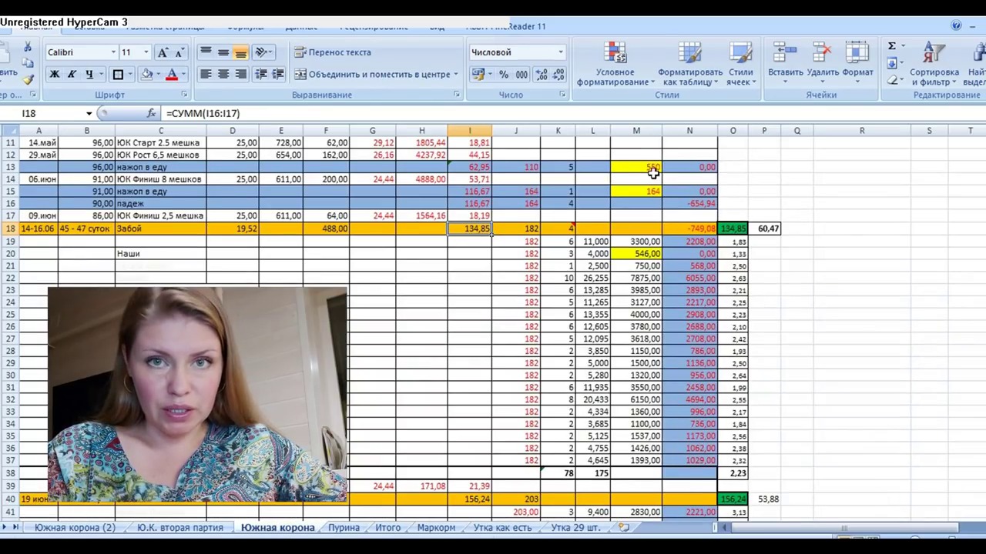
# Review the average weights per sale in O19:O37 and the overall average carcass weight in O38
pyautogui.click(737, 242)
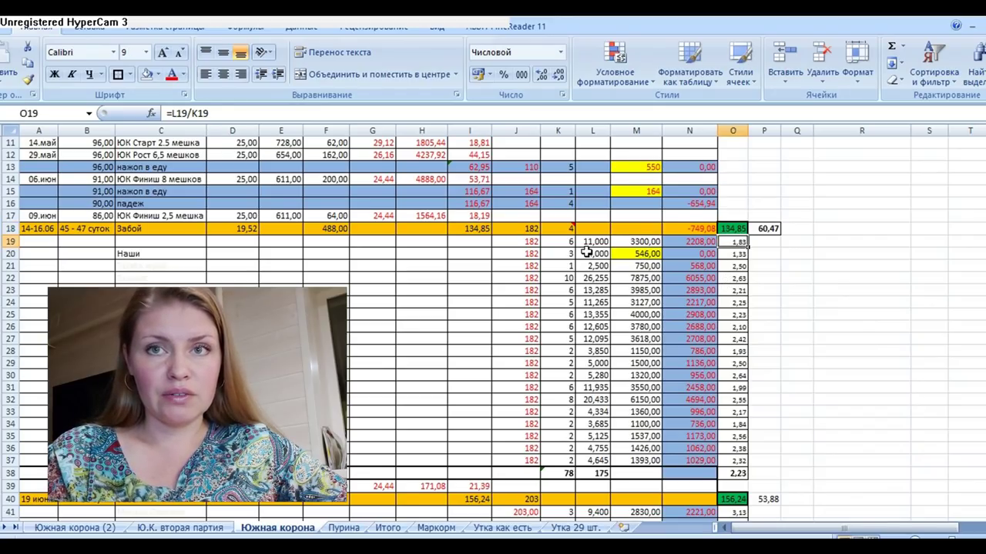
pyautogui.click(729, 473)
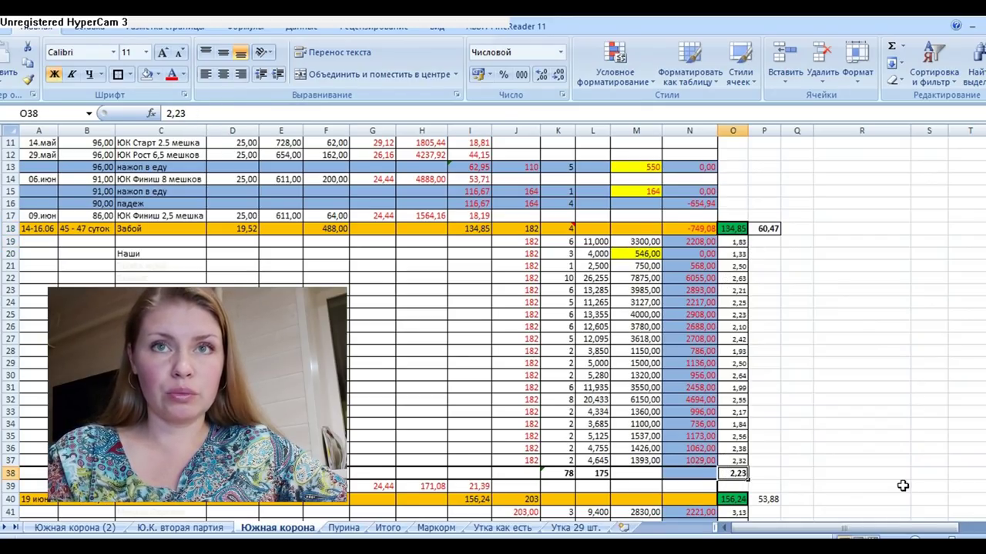
pyautogui.moveTo(735, 242); pyautogui.dragTo(733, 461)
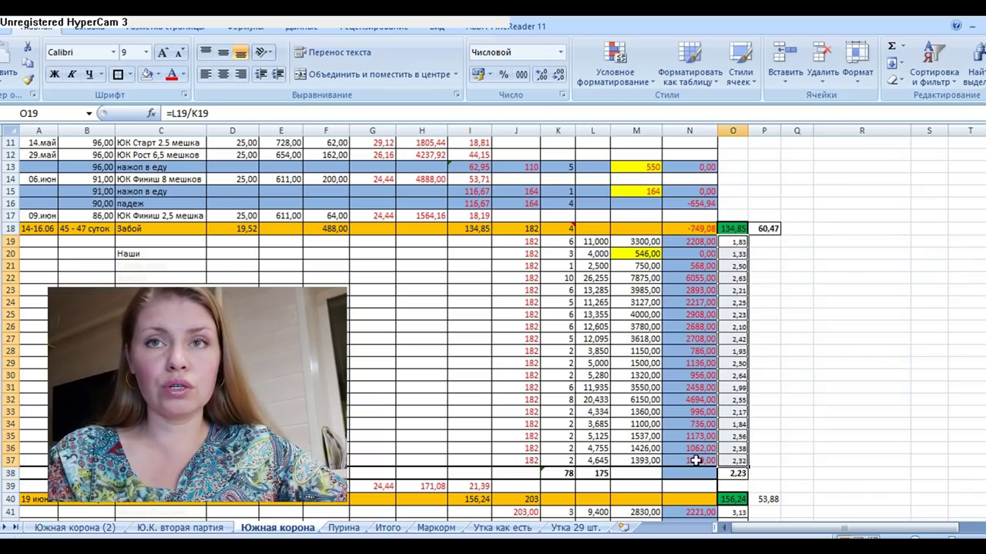
pyautogui.click(735, 472)
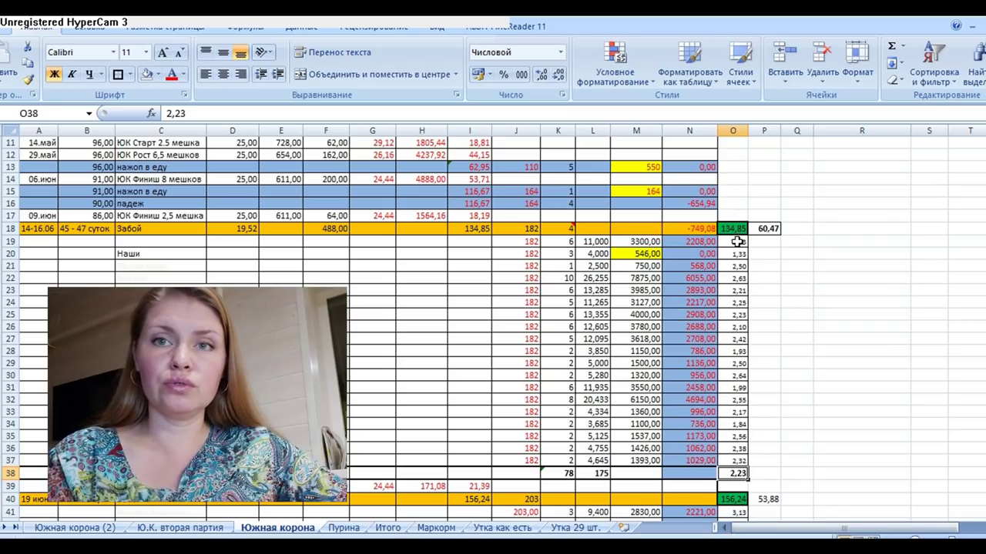
pyautogui.moveTo(738, 241); pyautogui.dragTo(738, 460)
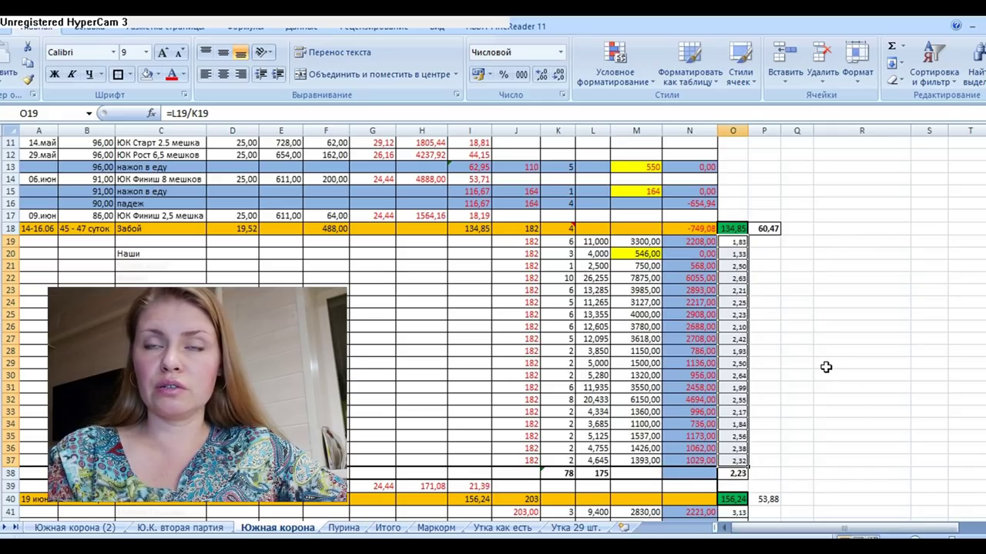
pyautogui.click(778, 460)
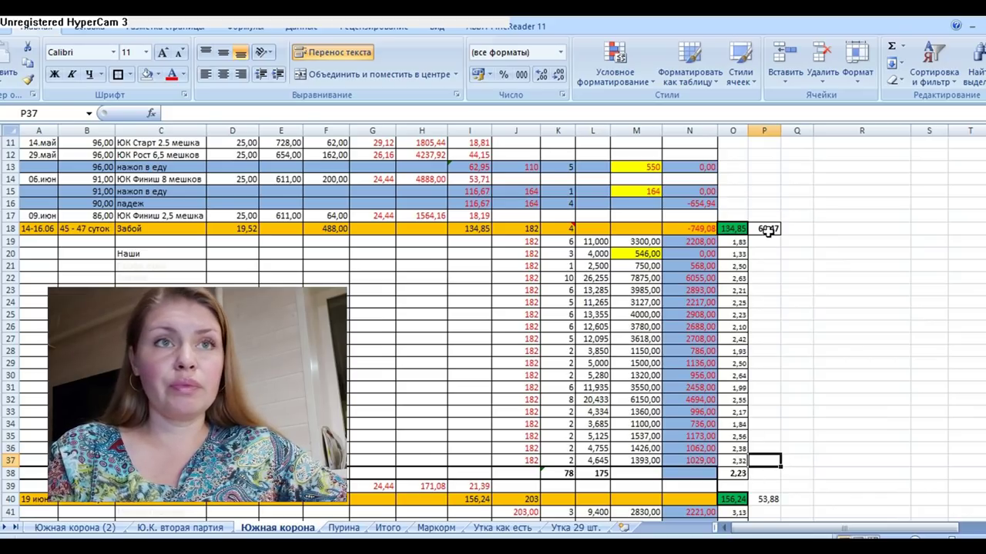
# Trace the feed cost per kilogram of meat in P18 from the per-bird expense in O18 and average weight in O38
pyautogui.click(737, 229)
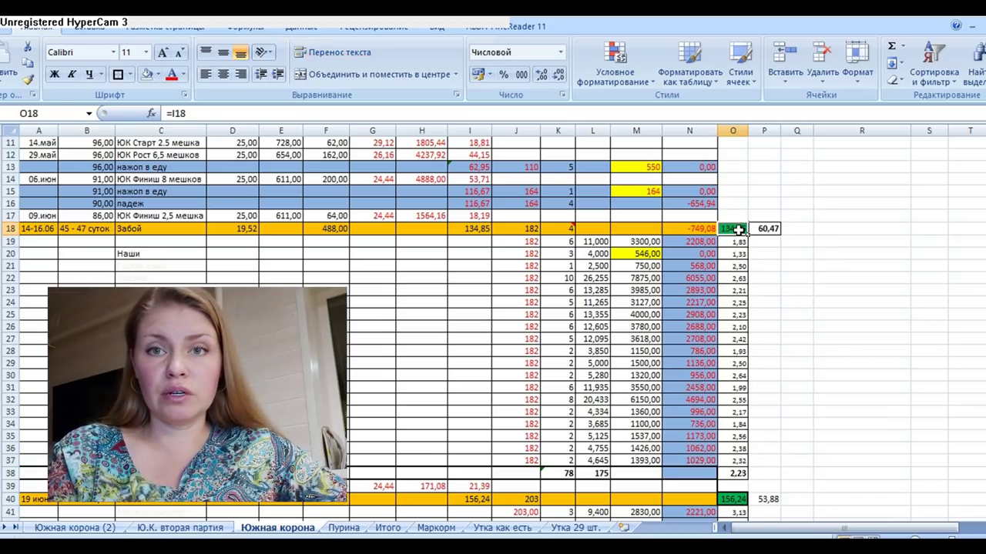
pyautogui.click(732, 473)
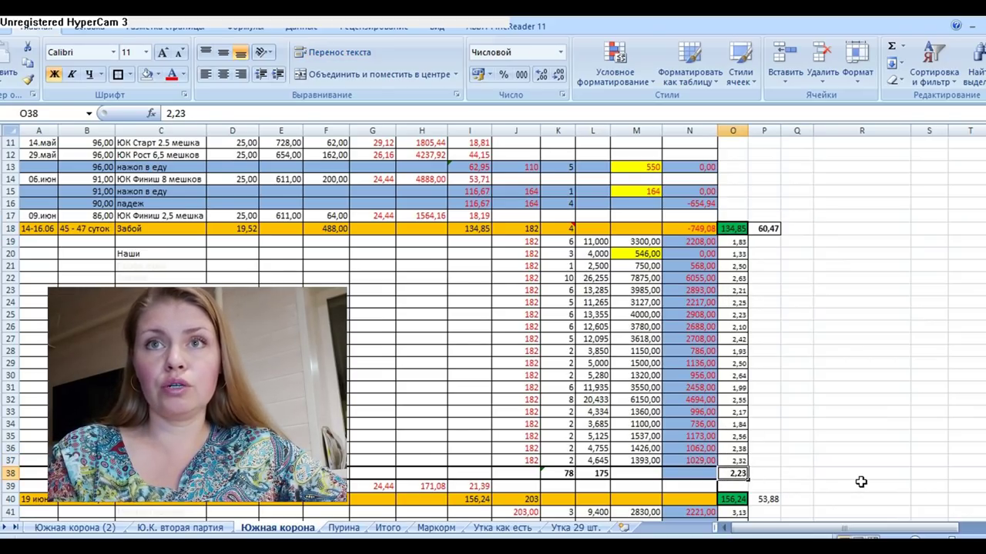
pyautogui.click(768, 228)
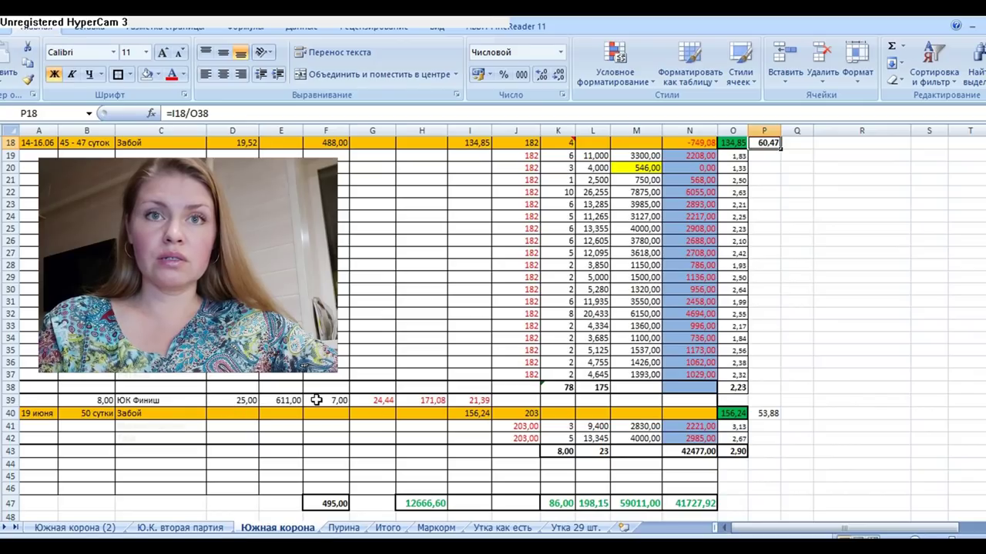
# Check the remaining bird count in the ЮК Финиш row, B39, and the second slaughter's total weight formula in L43
pyautogui.click(89, 401)
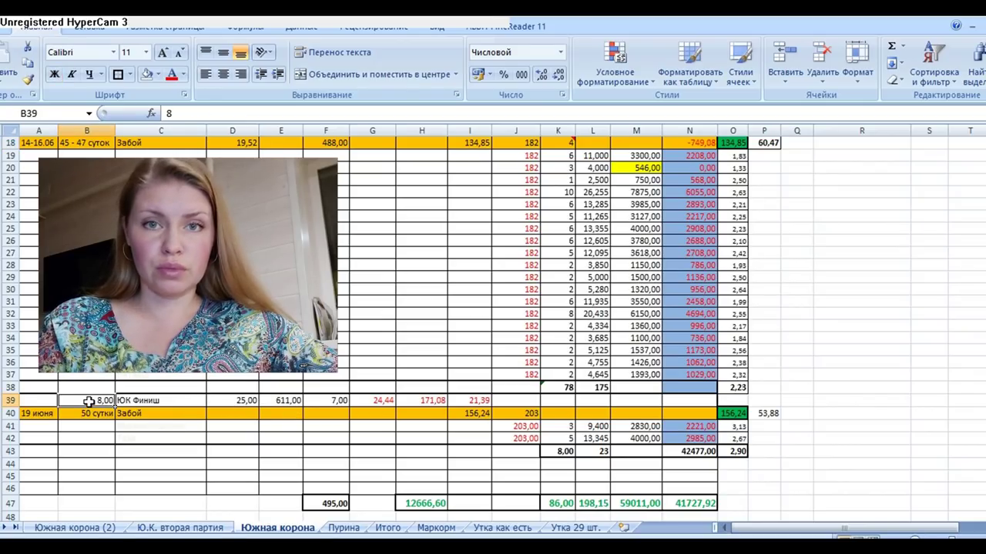
pyautogui.click(89, 401)
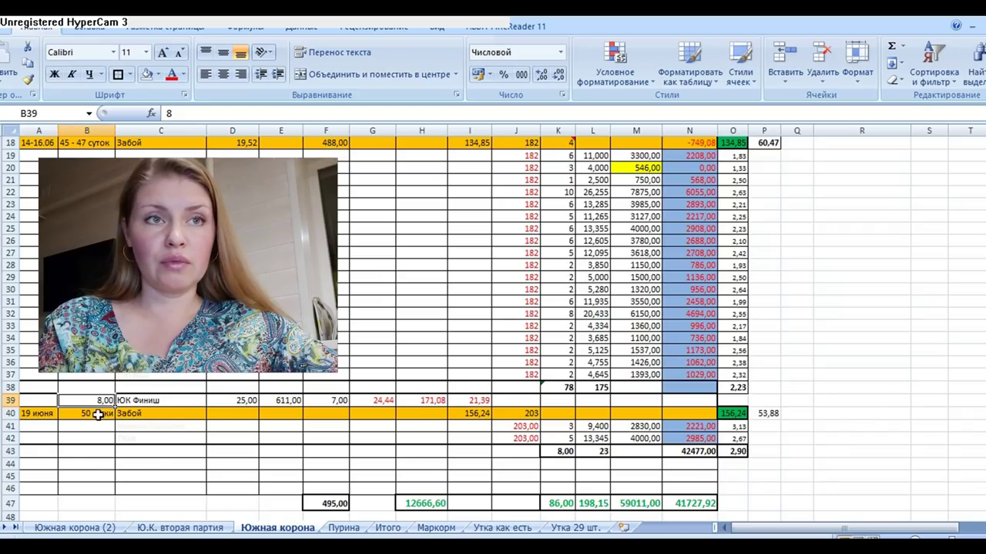
pyautogui.click(599, 452)
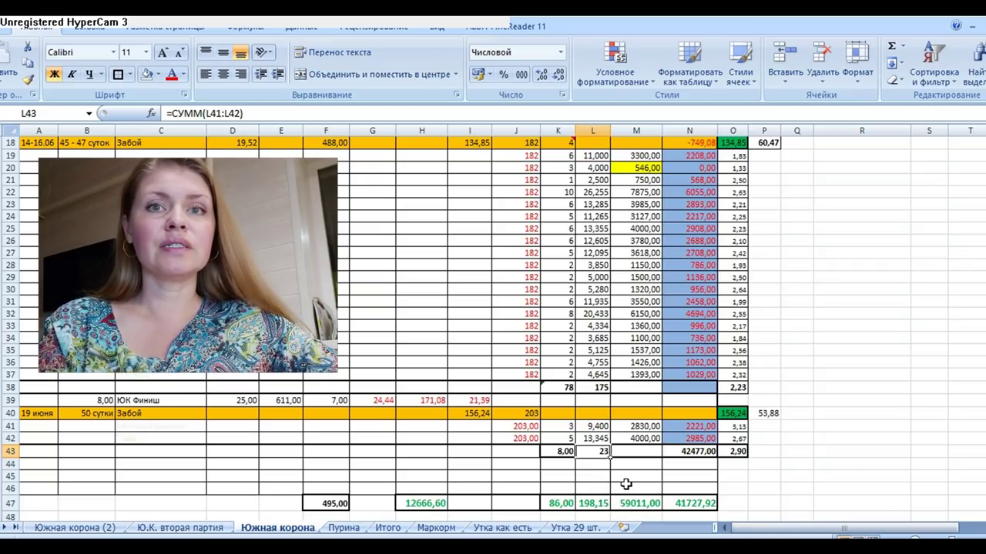
# Trace the second slaughter's feed cost per kilogram in P40 through K43, L43, O40, I40 and the ЮК Финиш expense in I39
pyautogui.click(563, 451)
pyautogui.click(583, 451)
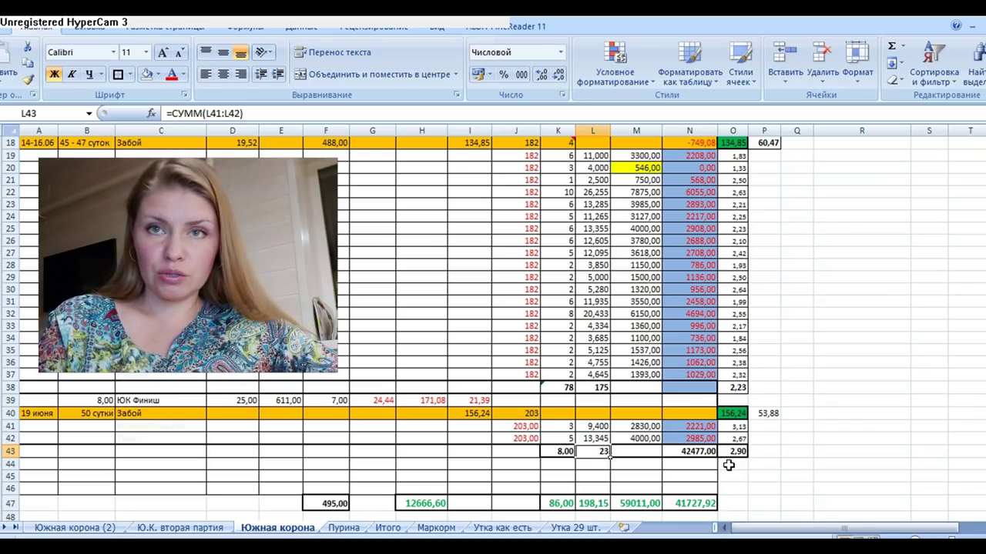
pyautogui.click(728, 413)
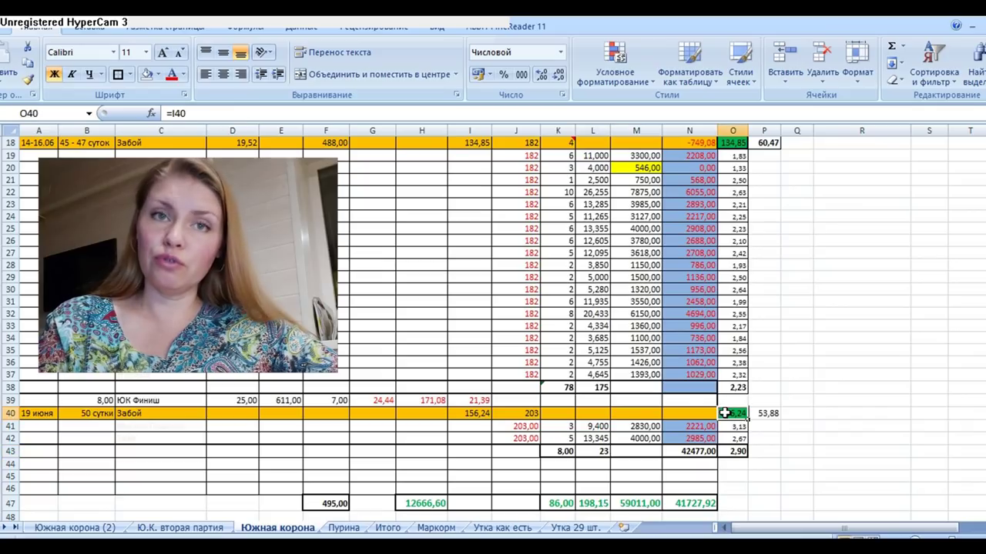
pyautogui.click(466, 414)
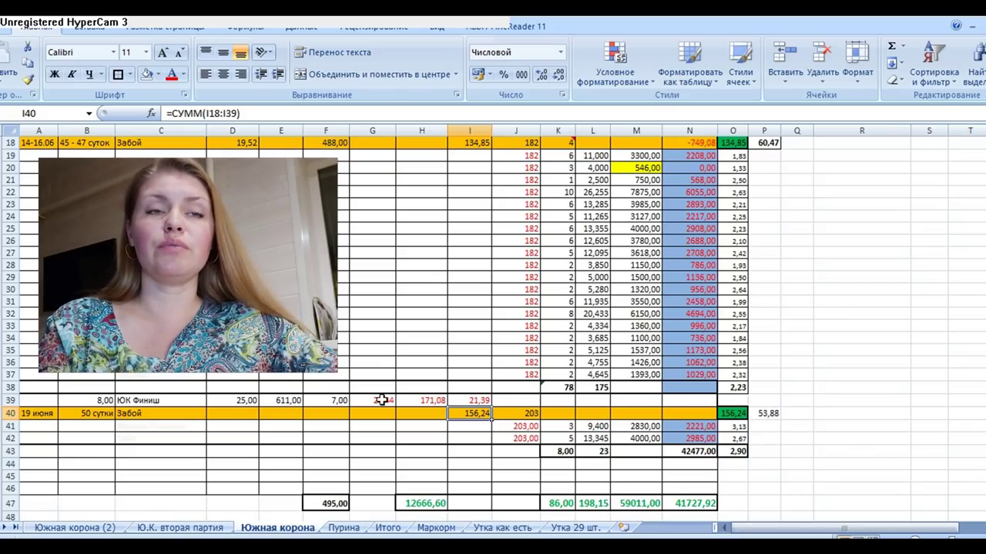
pyautogui.click(476, 400)
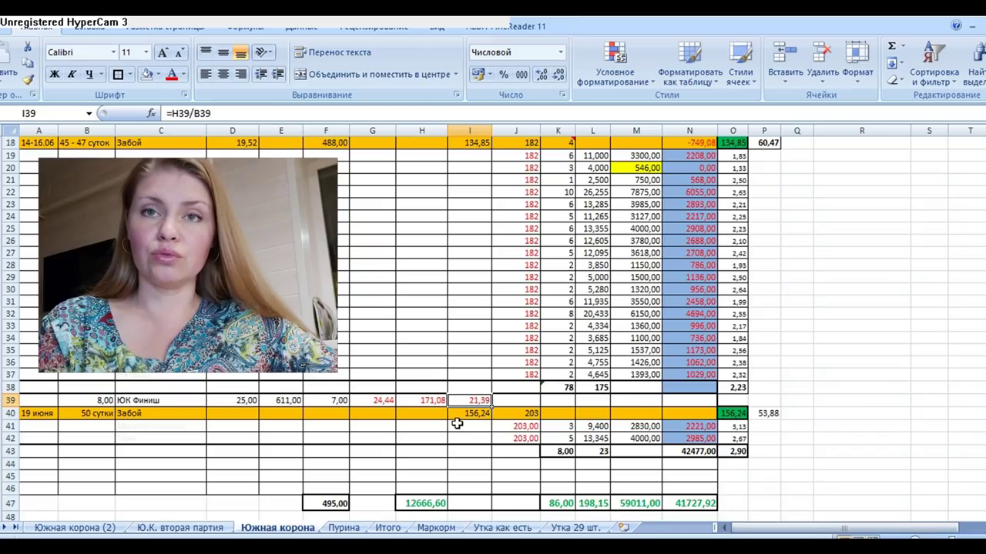
pyautogui.click(763, 413)
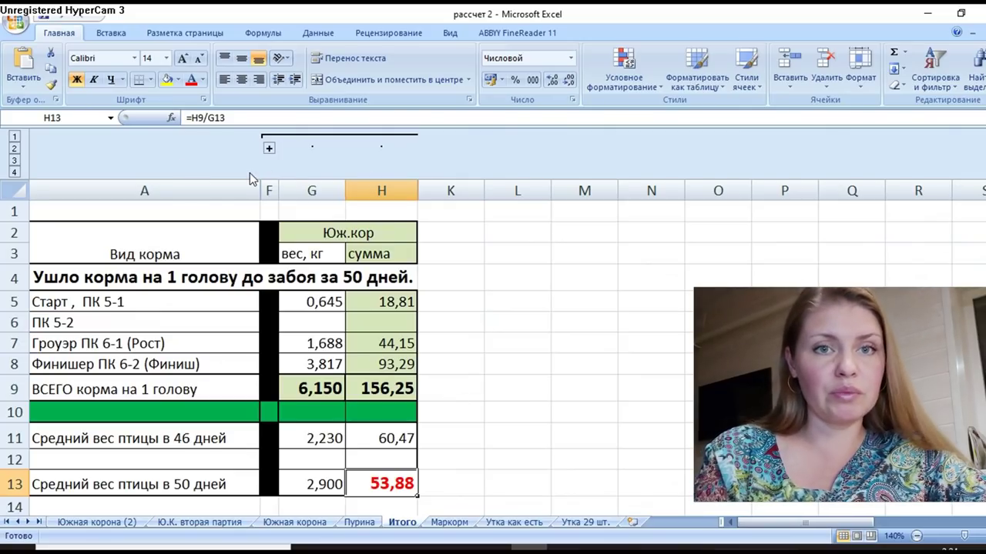
# Match the starter feed cost per bird in H5 of the Итого sheet's Юж.кор columns with I11 on Южная корона
pyautogui.moveTo(304, 188); pyautogui.dragTo(379, 190)
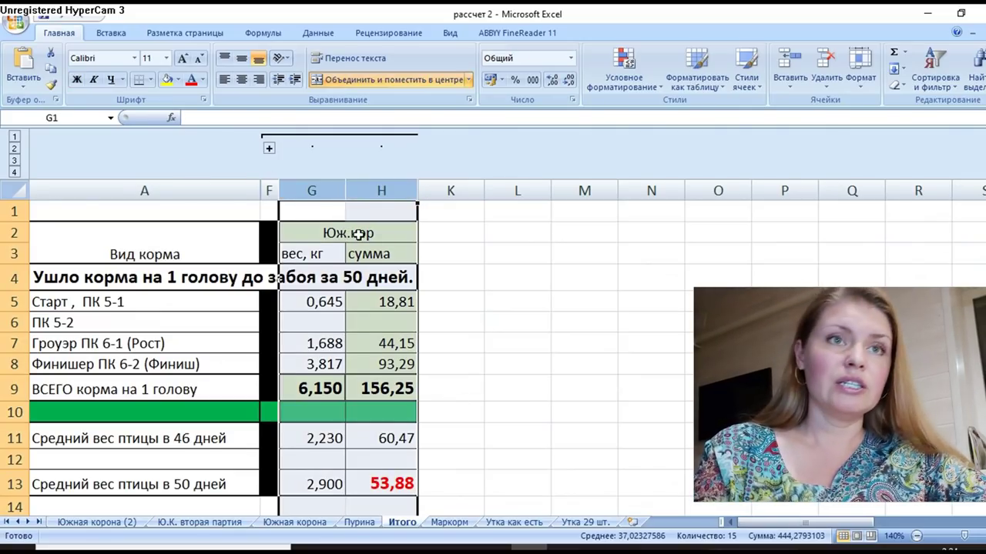
pyautogui.click(457, 274)
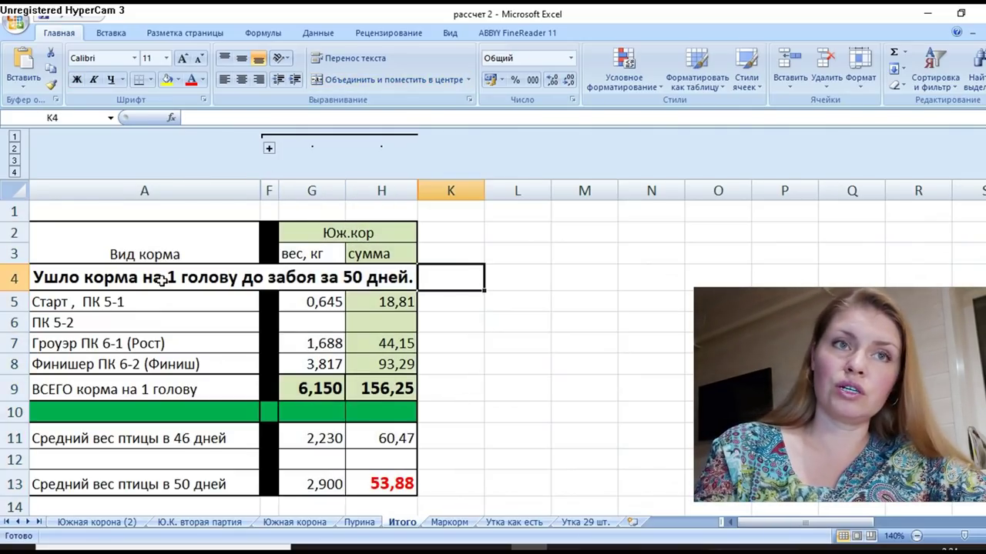
pyautogui.click(371, 305)
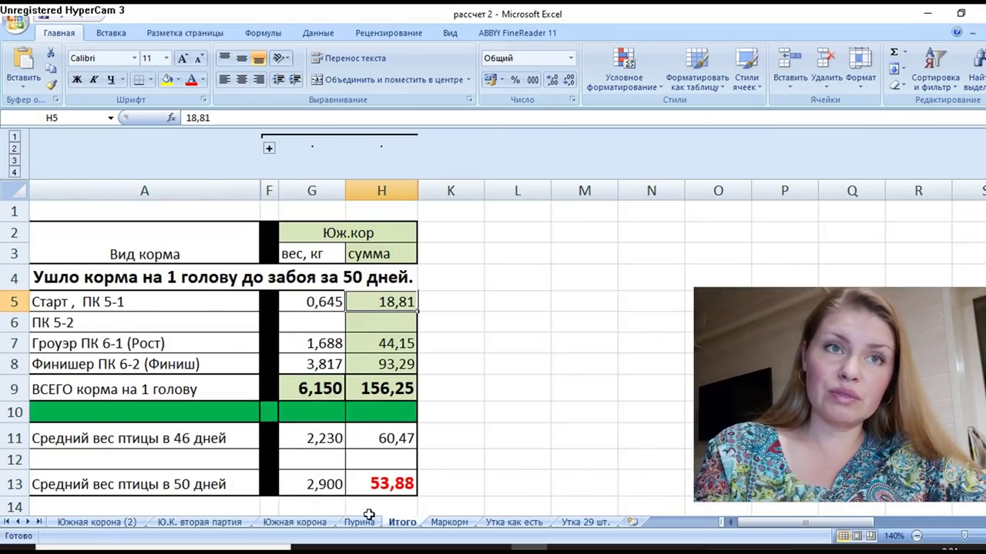
pyautogui.click(296, 523)
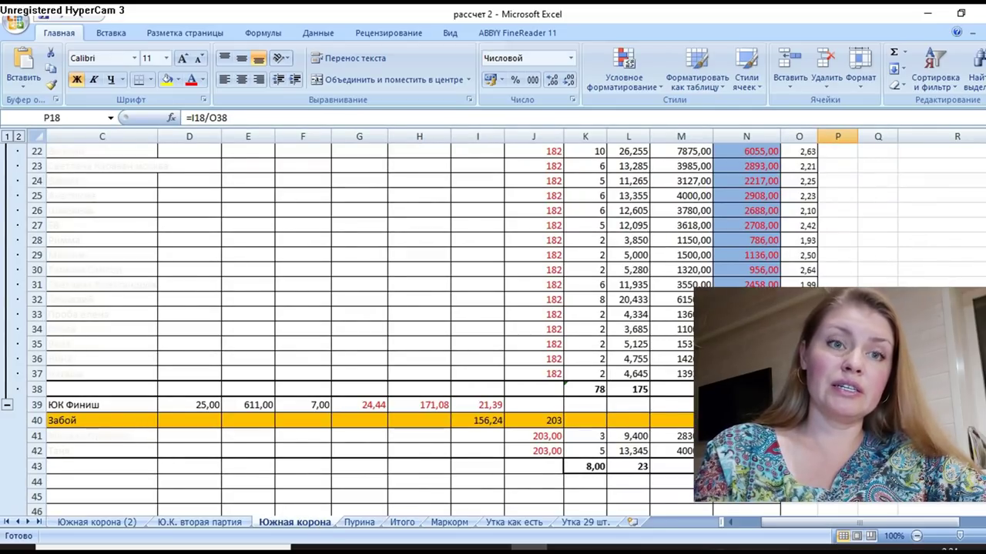
pyautogui.scroll(7, 945, 284)
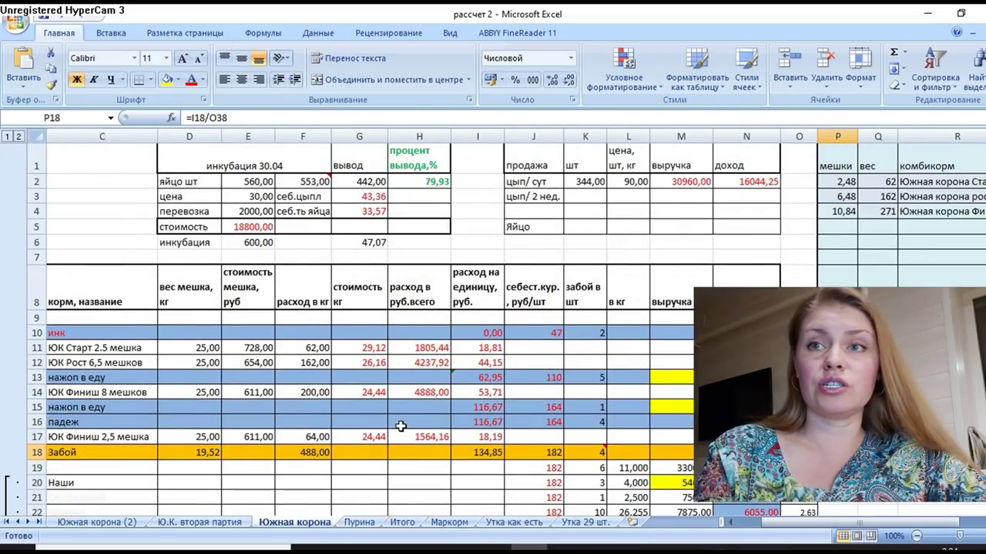
pyautogui.click(469, 351)
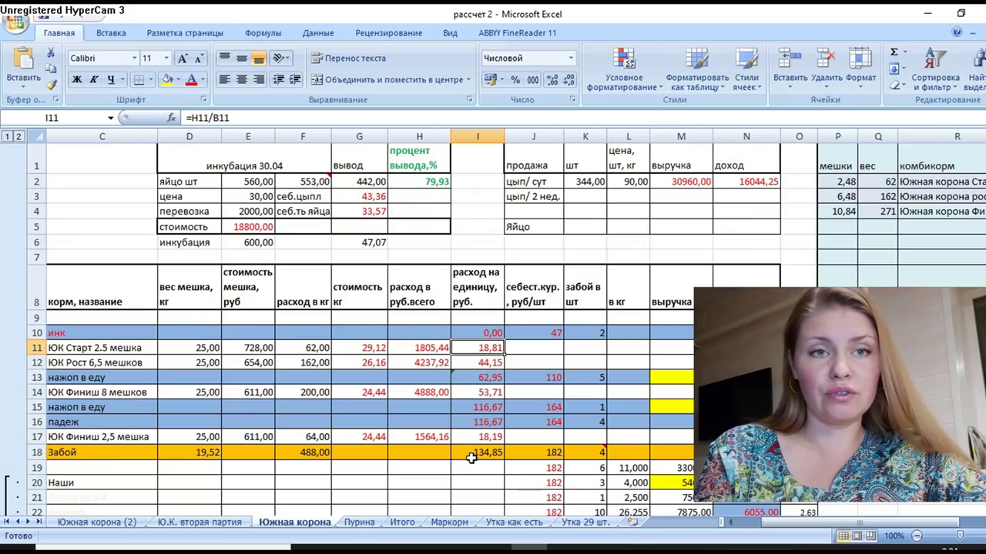
# Match the grower feed cost in H7 on the Итого sheet with the ЮК Рост expense per bird in I12 on Южная корона
pyautogui.click(402, 523)
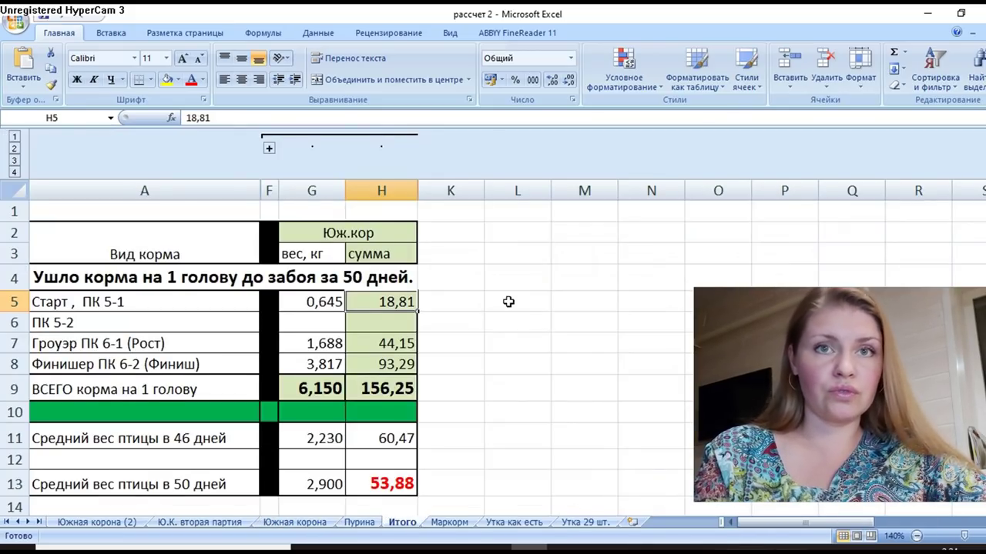
pyautogui.click(375, 344)
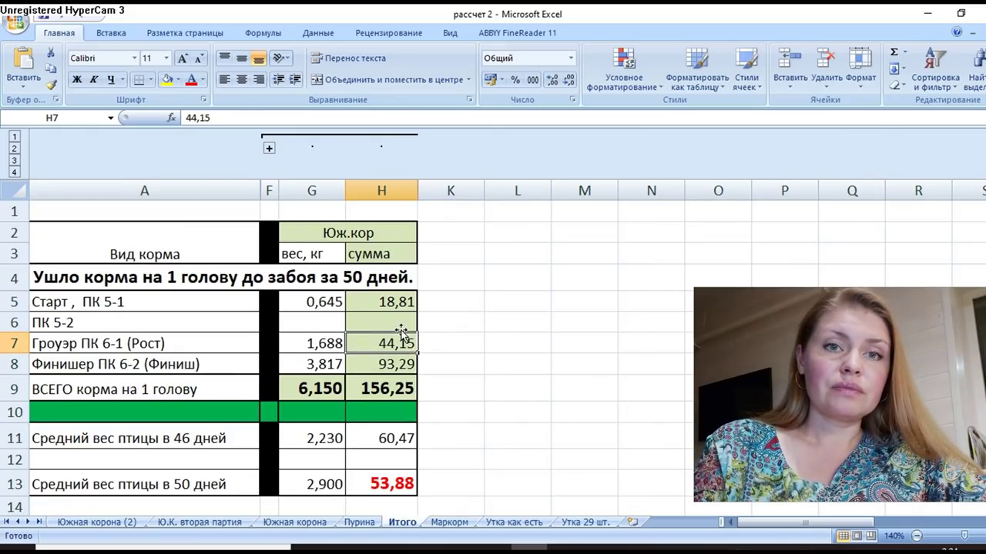
pyautogui.click(14, 343)
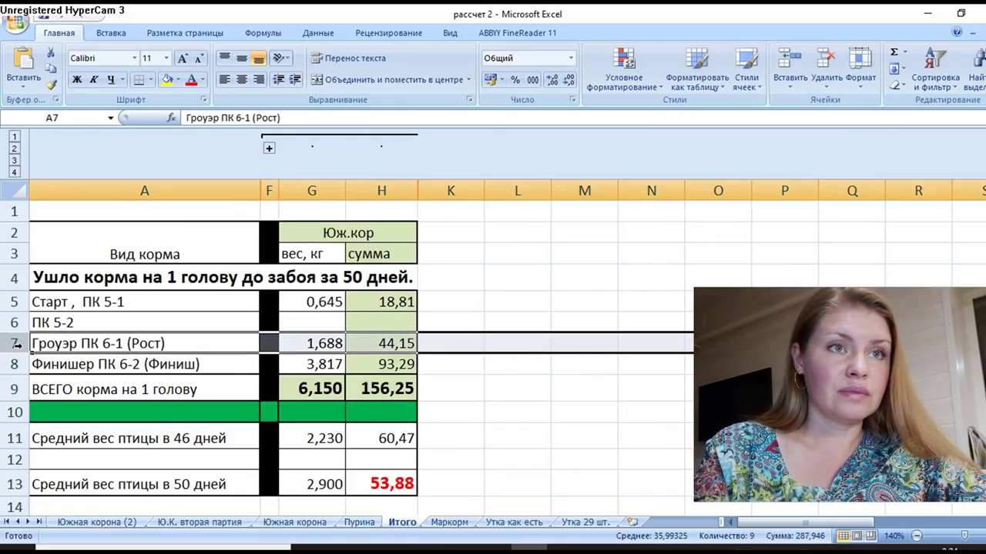
pyautogui.click(294, 522)
pyautogui.click(484, 362)
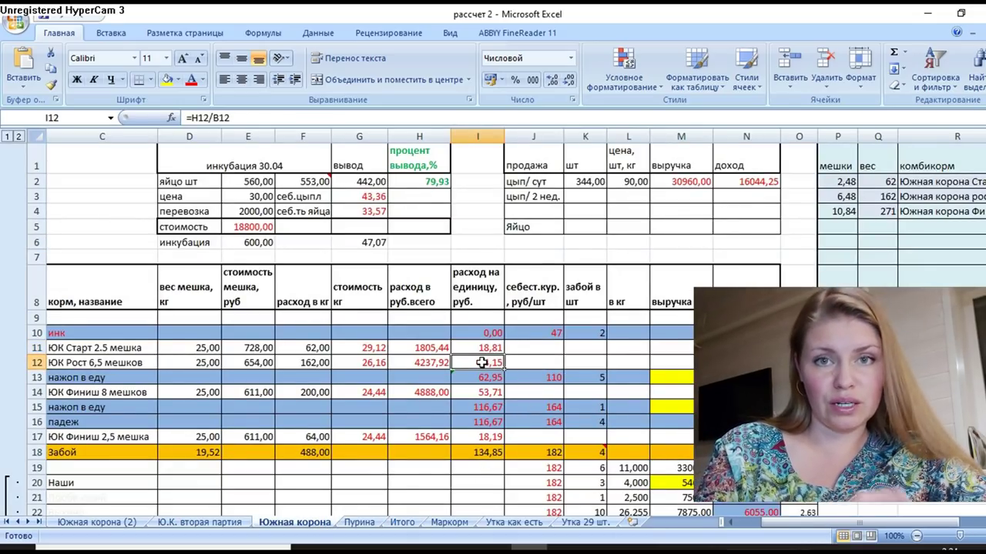
pyautogui.click(37, 362)
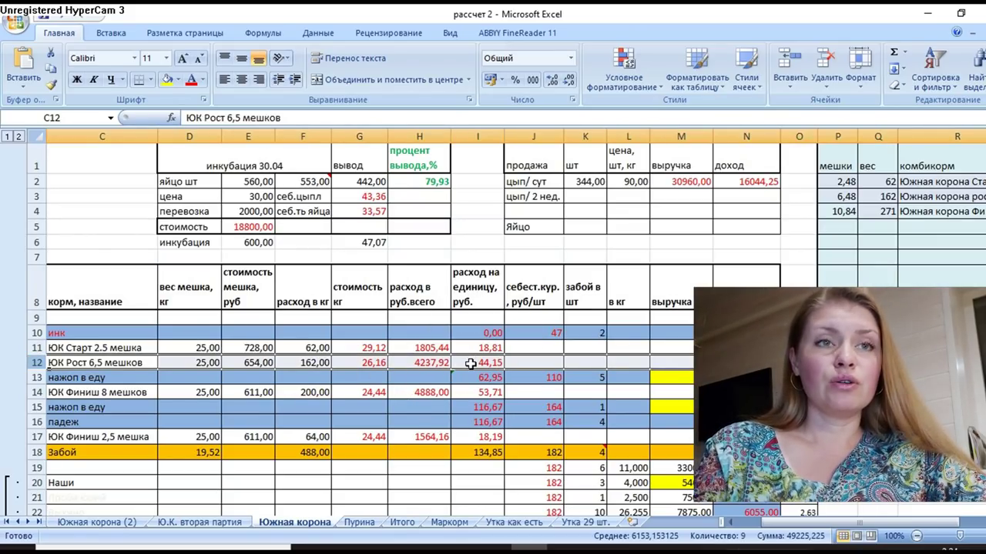
pyautogui.click(469, 362)
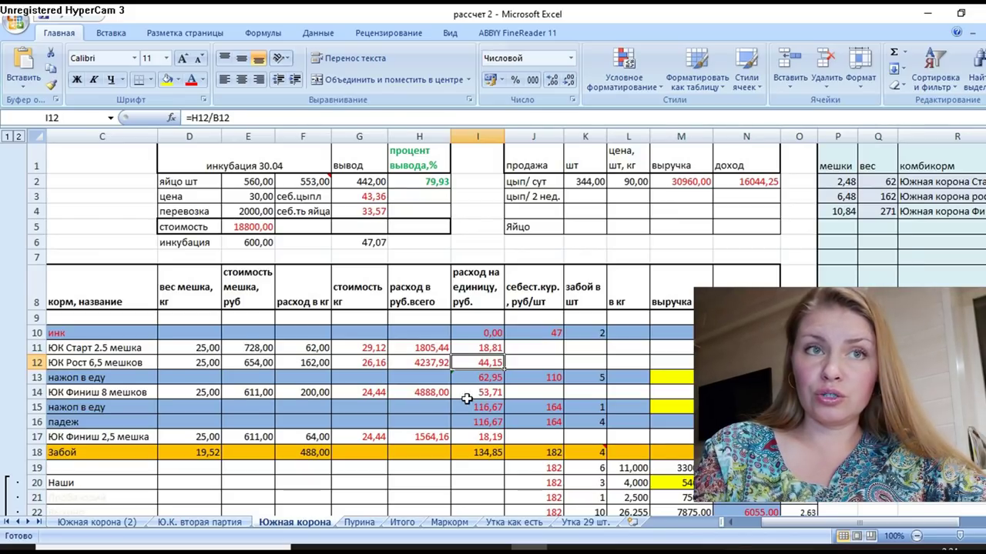
# View the summary photo 12.jpg, and select the three ЮК Финиш expenses I14, I17 and I39 together to check the finisher sum
pyautogui.click(564, 547)
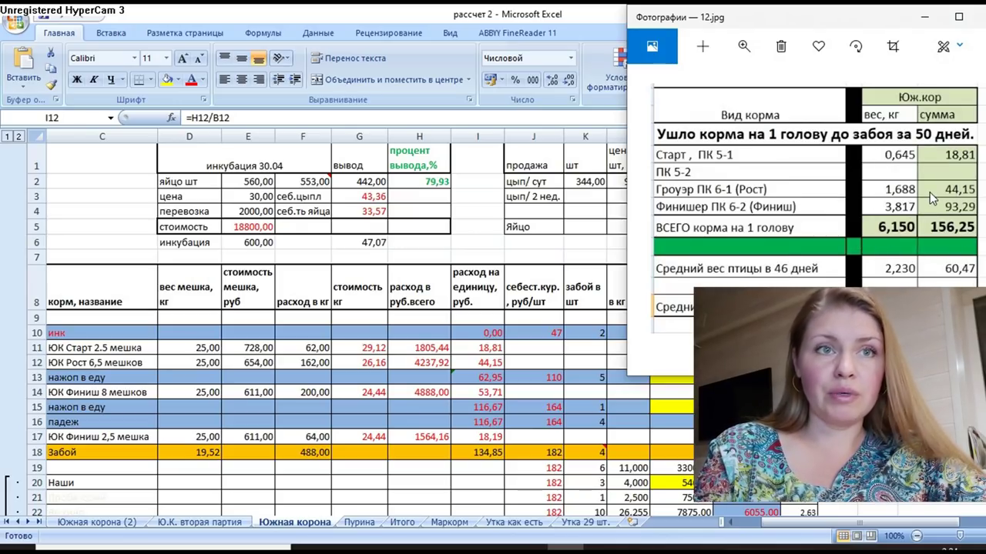
pyautogui.click(485, 395)
pyautogui.click(483, 392)
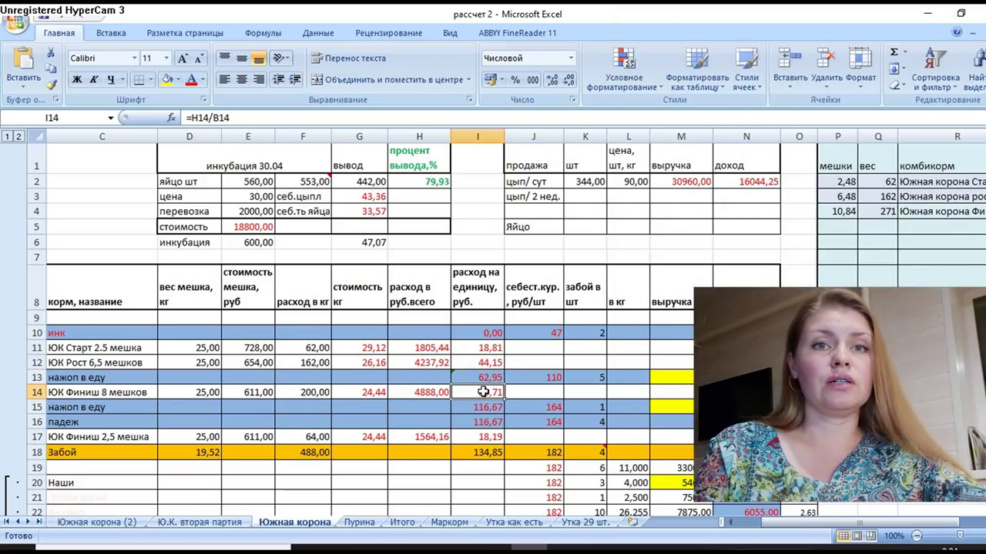
pyautogui.keyDown('ctrl'); pyautogui.click(492, 437); pyautogui.keyUp('ctrl')
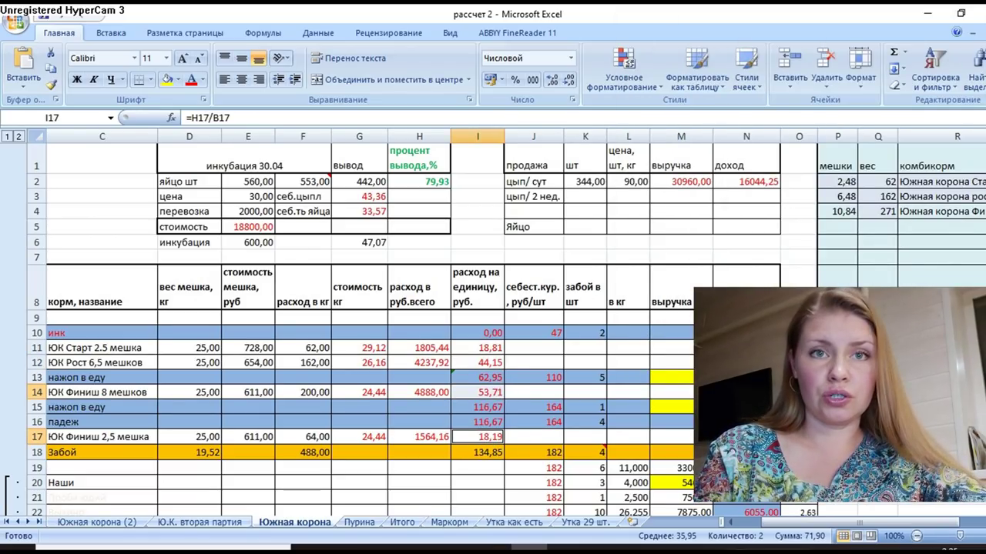
pyautogui.moveTo(981, 276); pyautogui.dragTo(980, 283)
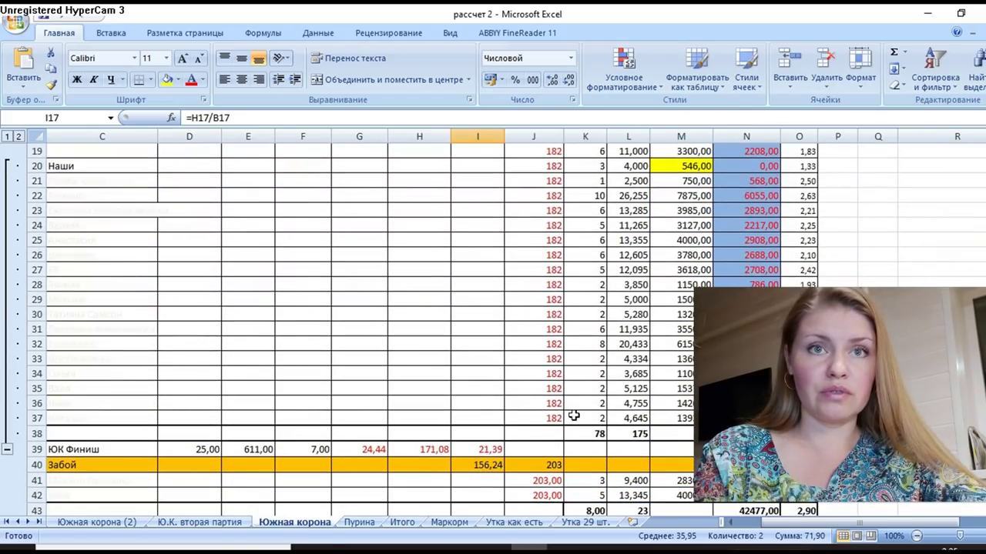
pyautogui.keyDown('ctrl'); pyautogui.click(477, 450); pyautogui.keyUp('ctrl')
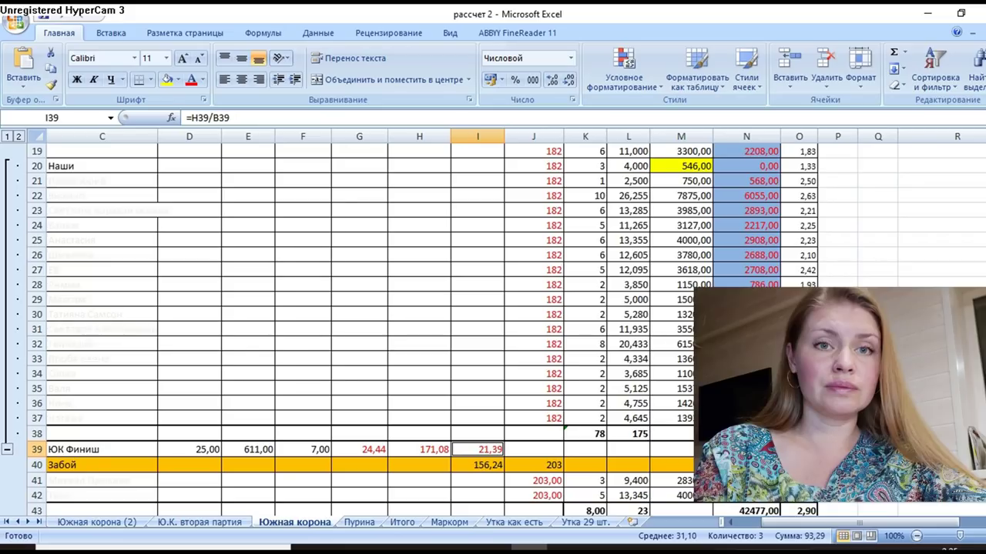
# Compare the first slaughter's average weight in O38 with the 46-day row in the summary photo 12.jpg
pyautogui.click(565, 547)
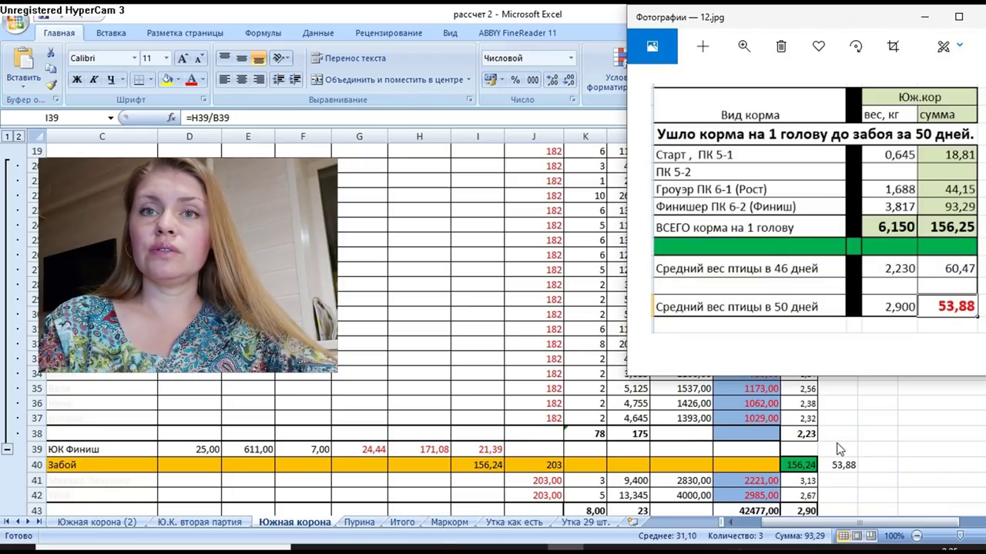
pyautogui.hotkey('alt', 'Tab')
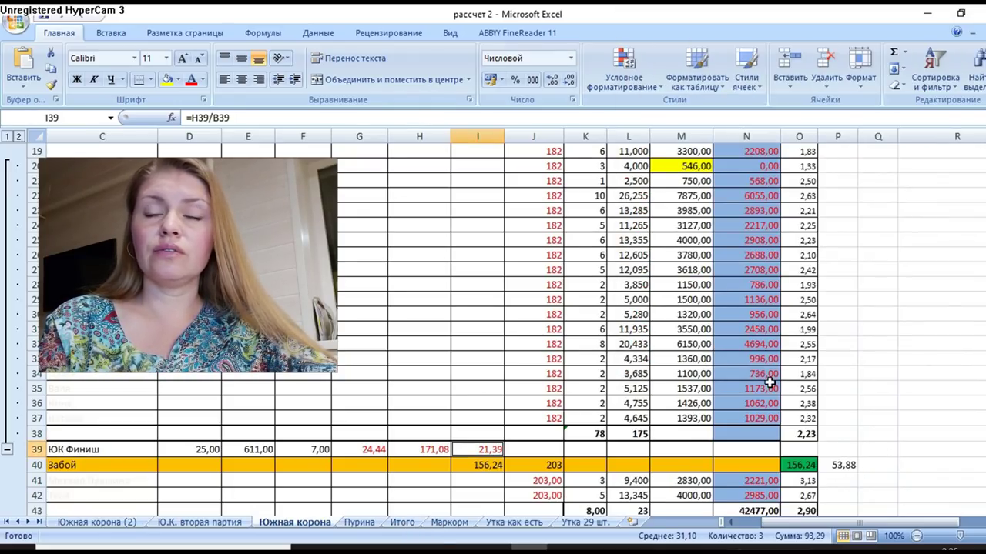
pyautogui.click(802, 435)
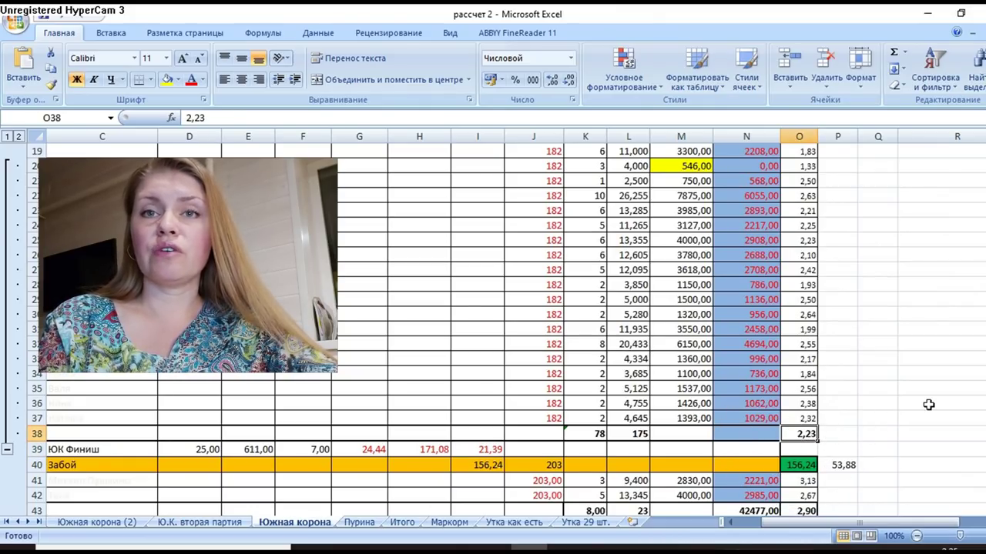
pyautogui.click(566, 547)
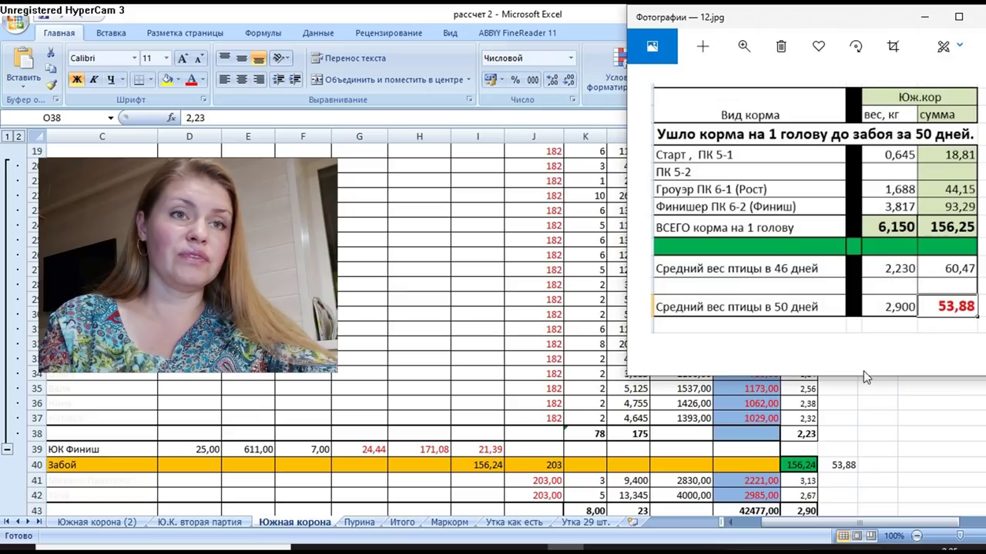
# Compare the second slaughter's average weight in O43 with the 50-day row in the summary photo 12.jpg
pyautogui.hotkey('alt', 'Tab')
pyautogui.click(802, 510)
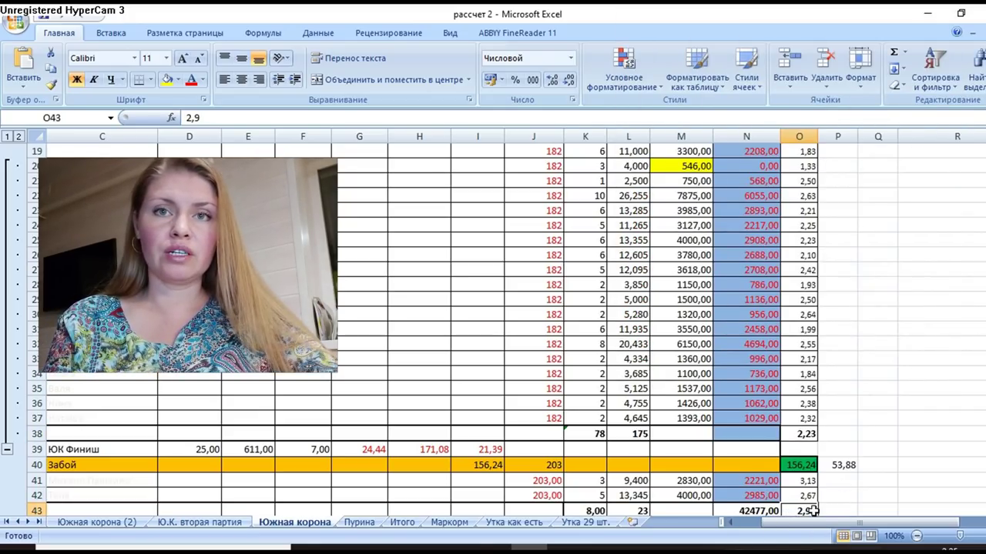
pyautogui.scroll(-1, 800, 462)
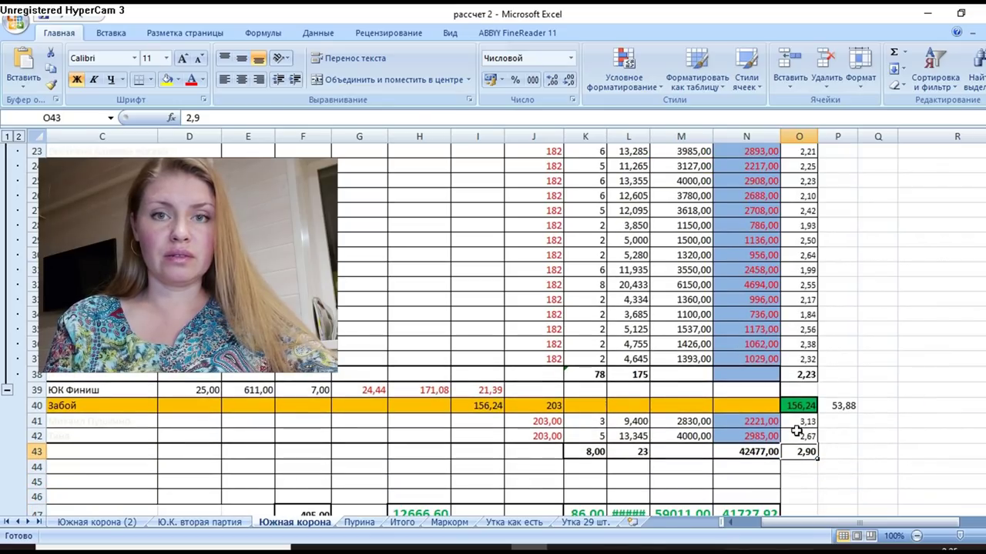
pyautogui.hotkey('alt', 'Tab')
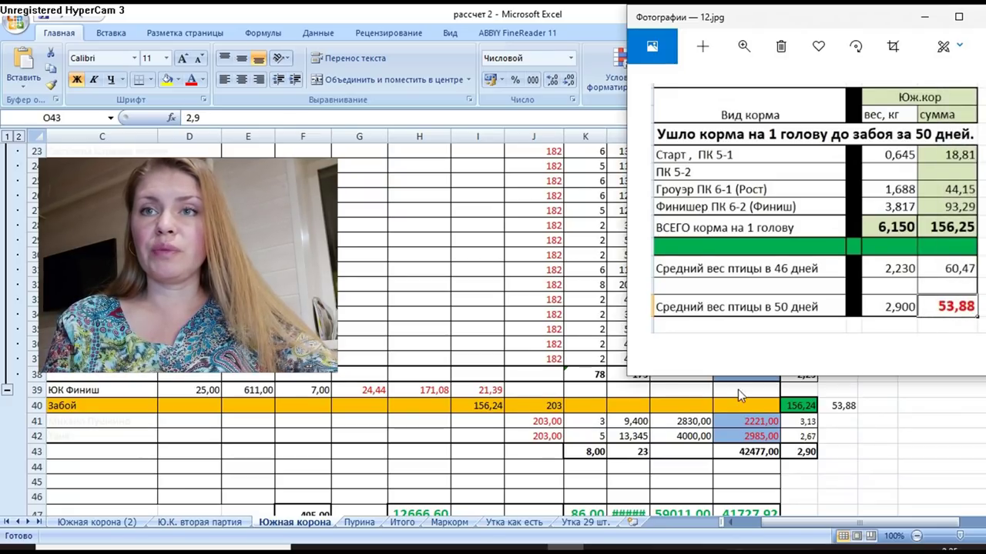
# Review the total feed cost per bird in H9 and the 46-day and 50-day costs in H11 and H13 on the Итого sheet
pyautogui.hotkey('alt', 'Tab')
pyautogui.click(402, 523)
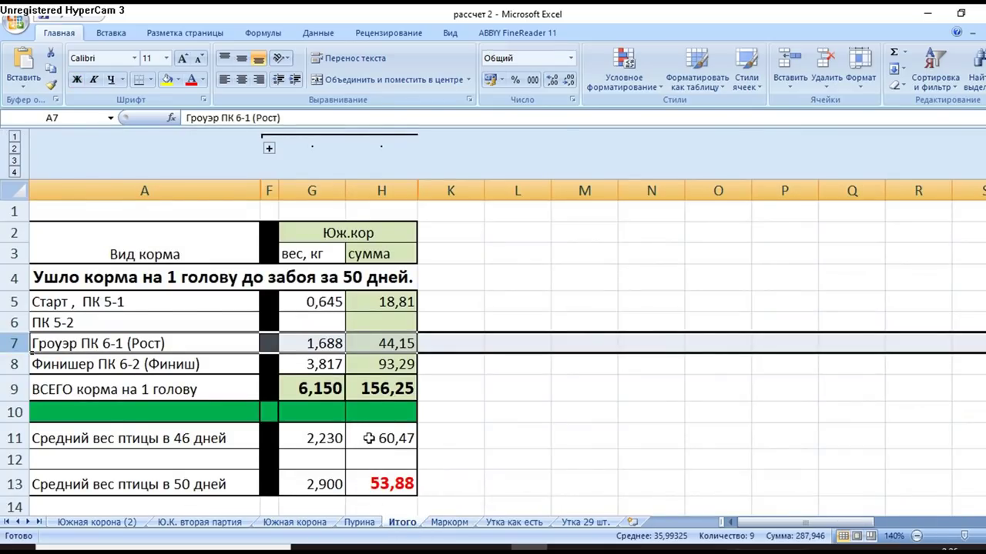
pyautogui.click(382, 393)
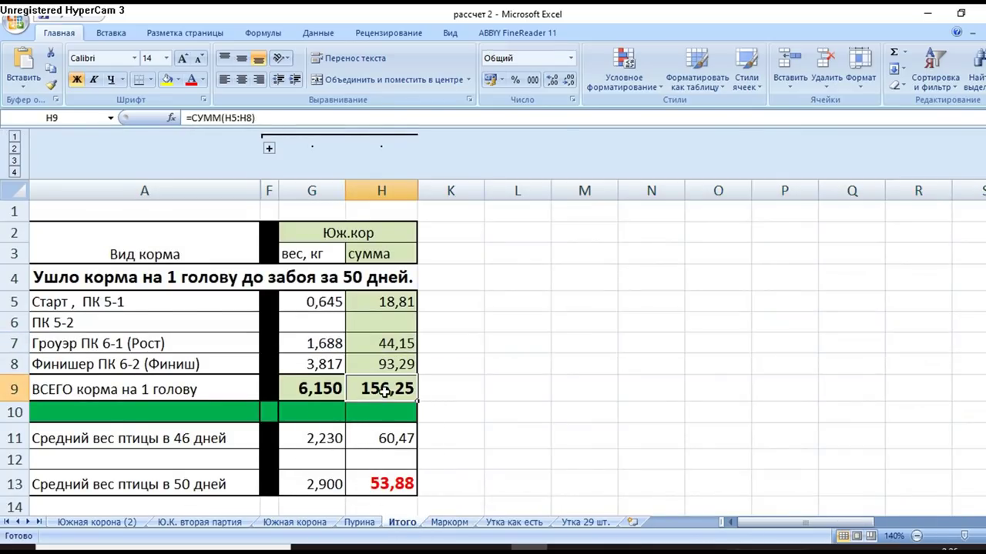
pyautogui.click(331, 435)
pyautogui.click(391, 437)
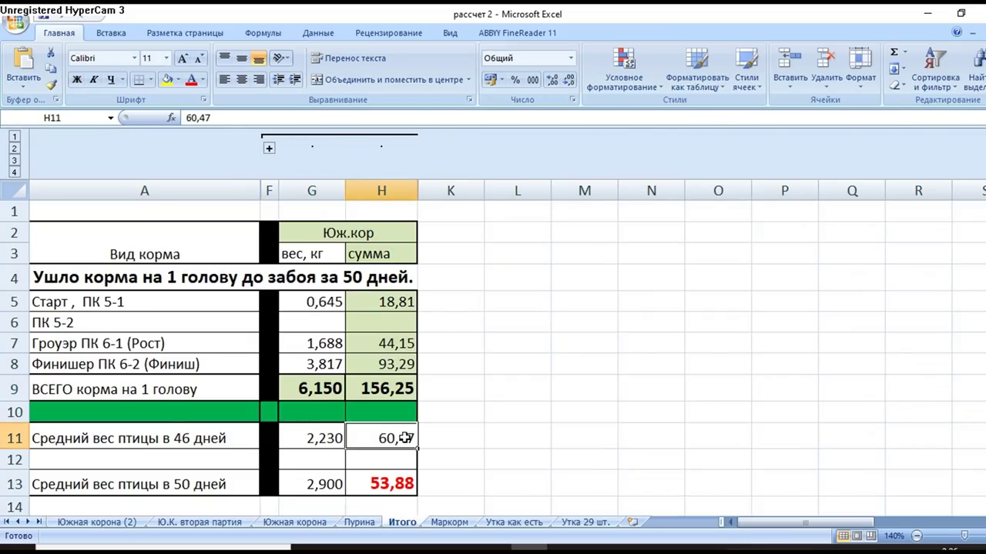
pyautogui.click(368, 476)
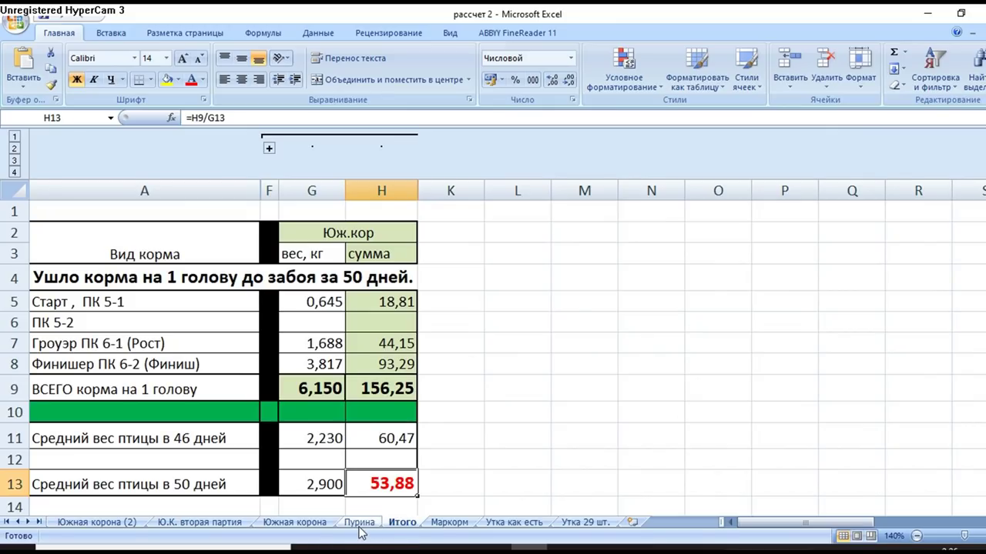
pyautogui.click(372, 437)
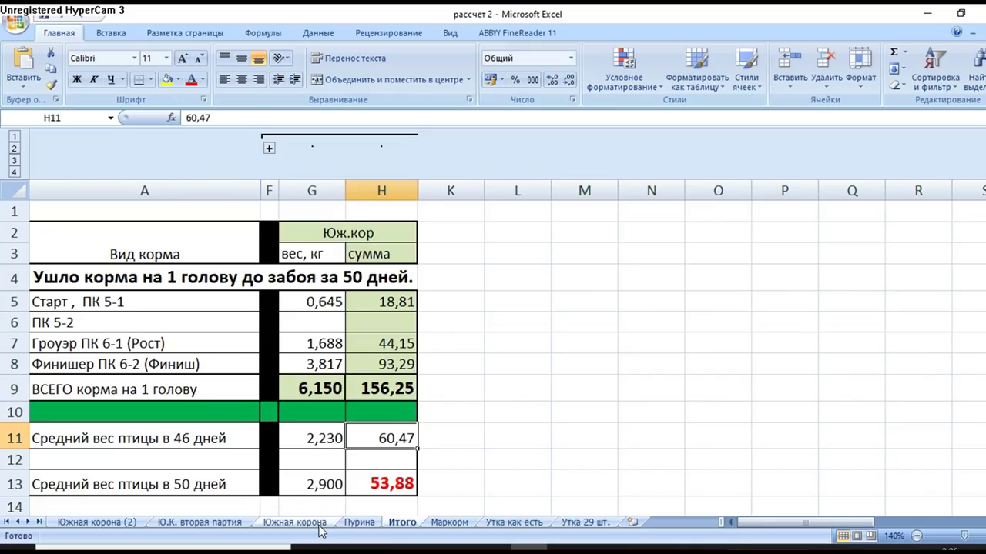
pyautogui.click(361, 482)
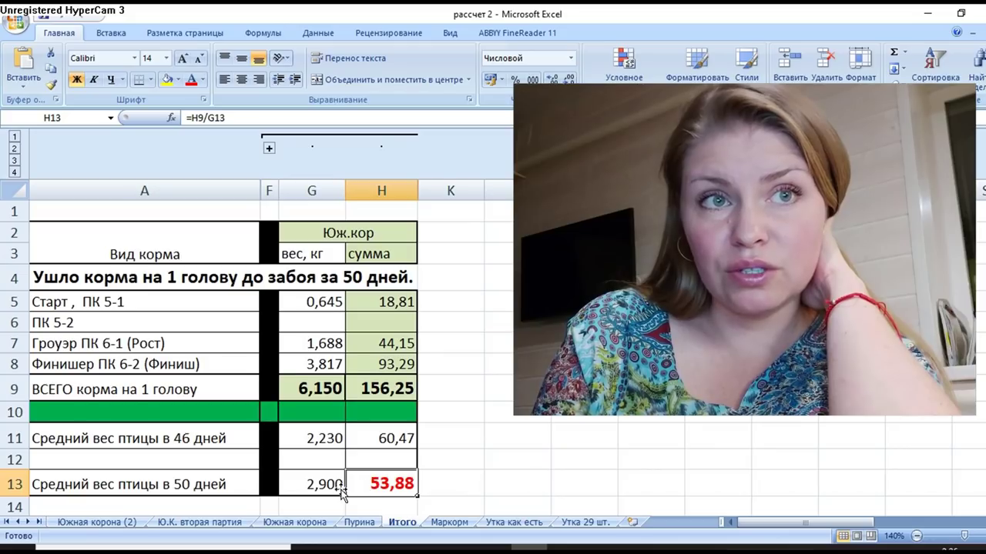
# Highlight the 50-day average weight row 13 on the Итого sheet, and view the feed and slaughter rows on the Южная корона sheet
pyautogui.click(10, 483)
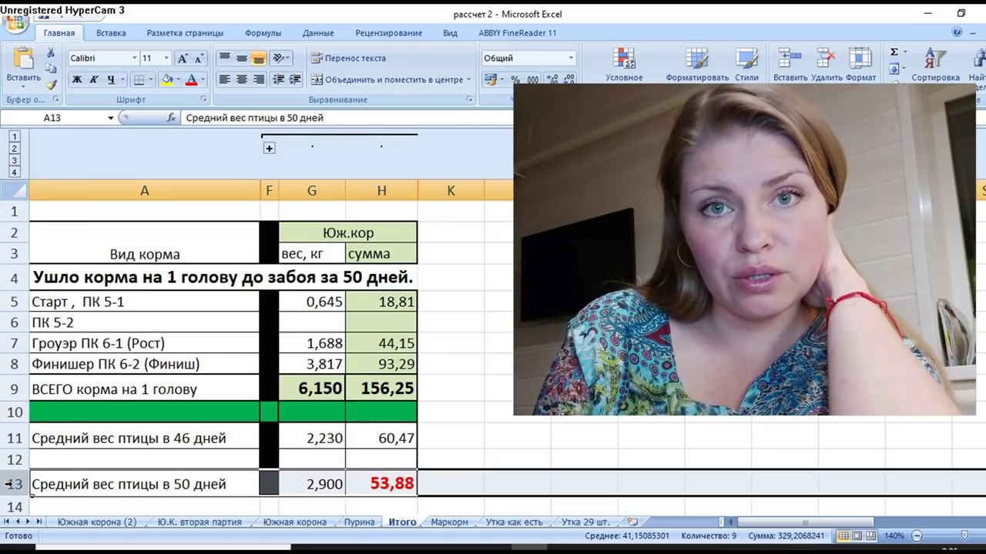
pyautogui.click(301, 522)
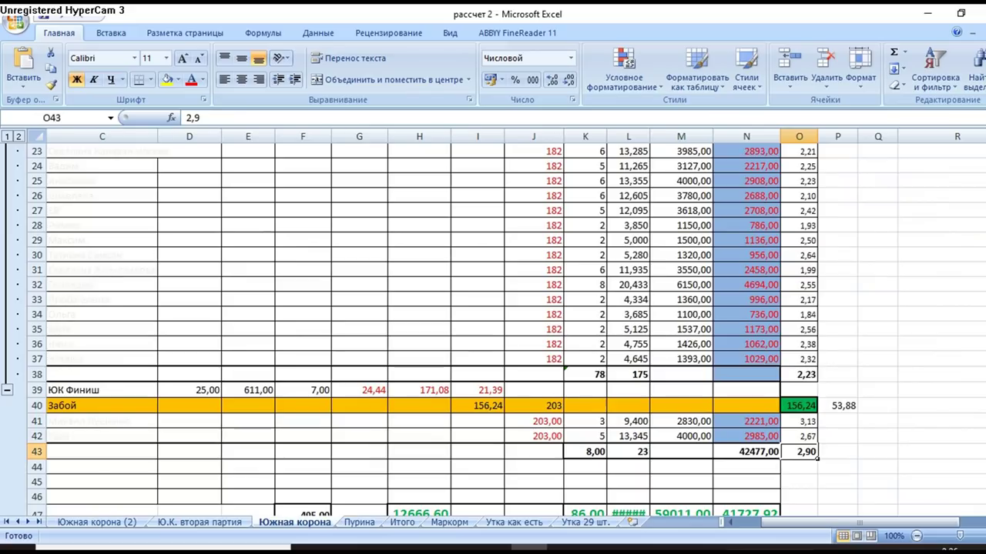
pyautogui.scroll(7, 883, 318)
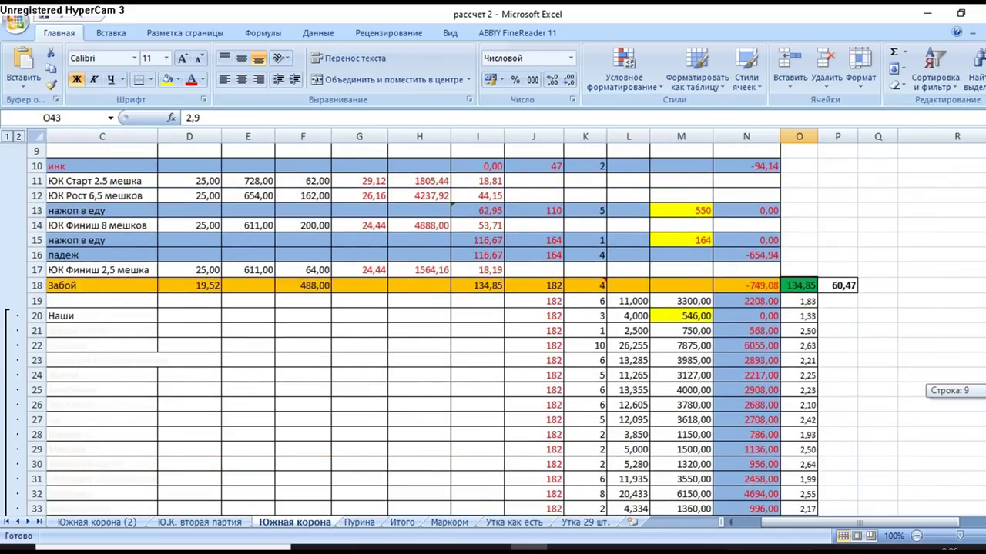
# Check the 46-day weight and cost in the summary photo 12.jpg, and select the 50-day cost H13 on the Итого sheet
pyautogui.hotkey('alt', 'Tab')
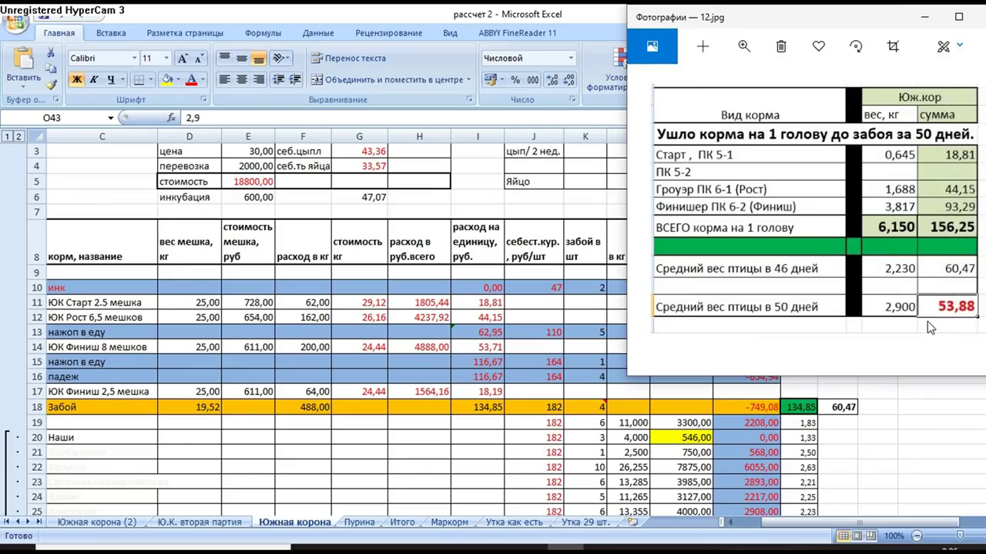
pyautogui.click(895, 275)
pyautogui.click(932, 276)
pyautogui.click(401, 532)
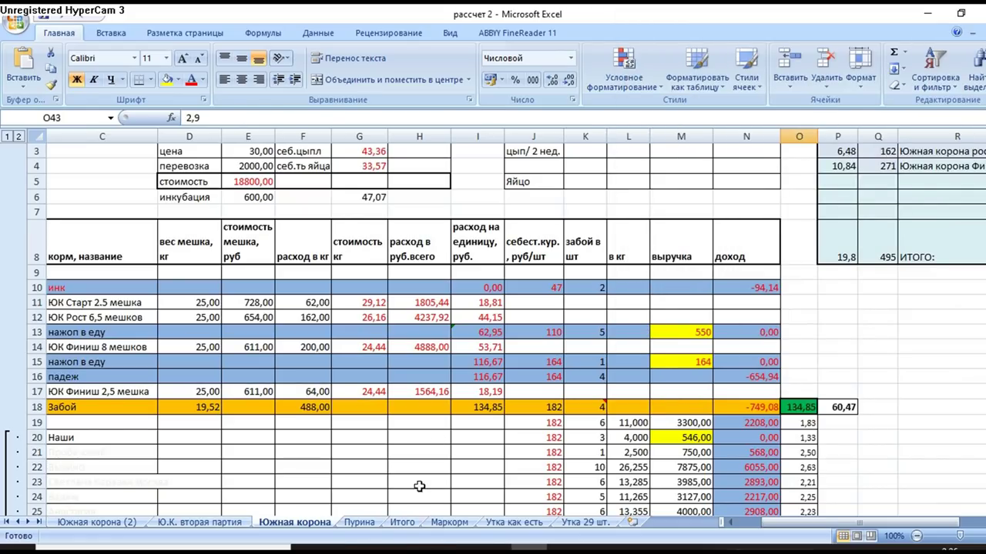
pyautogui.click(401, 523)
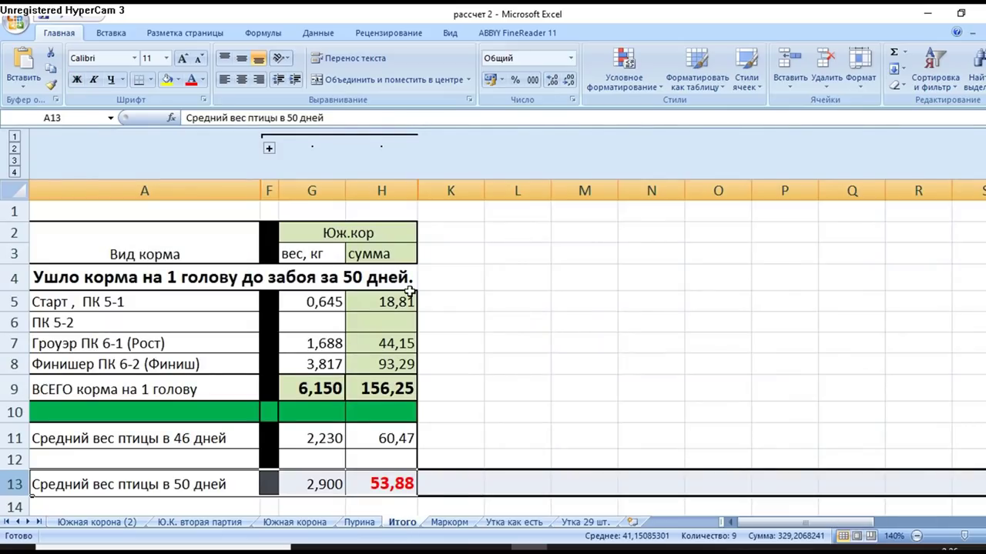
pyautogui.click(392, 481)
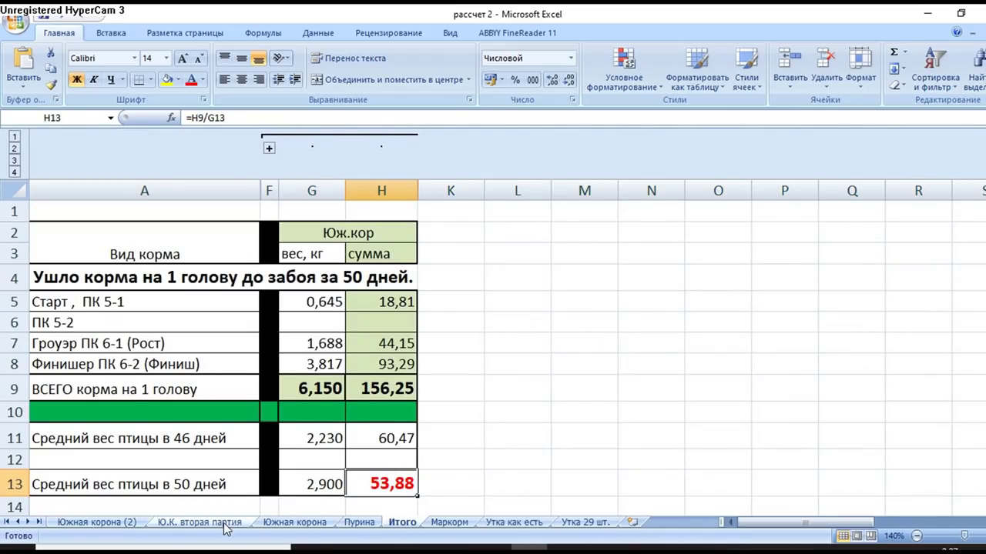
# Examine the feed price table, the feed expenses per bird and the slaughter rows on the Южная корона (2) sheet
pyautogui.click(129, 523)
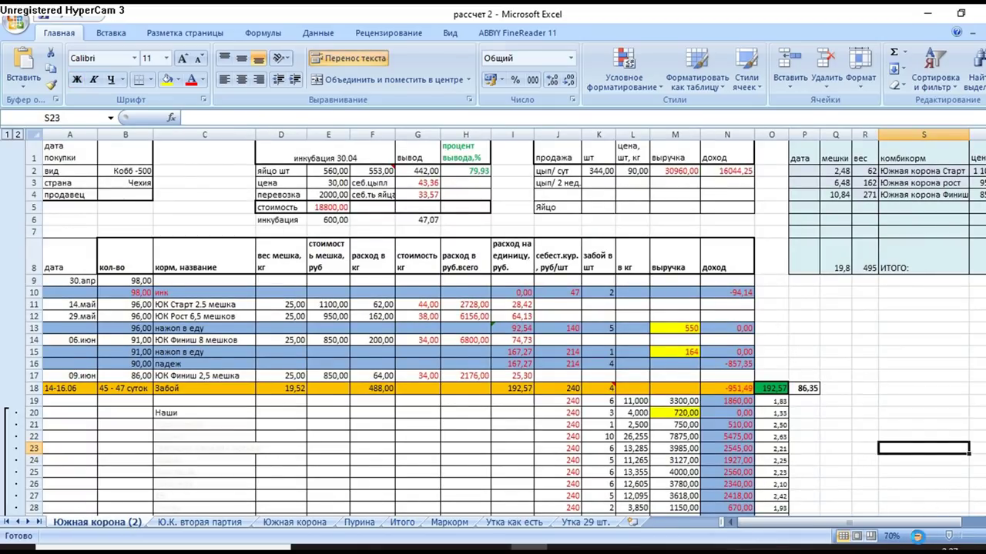
pyautogui.click(916, 537)
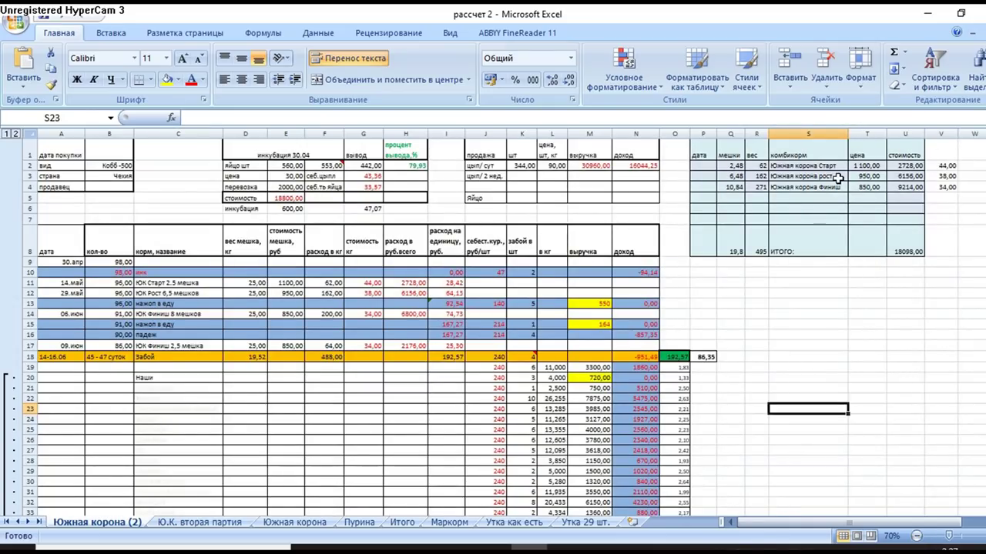
pyautogui.scroll(1, 492, 323)
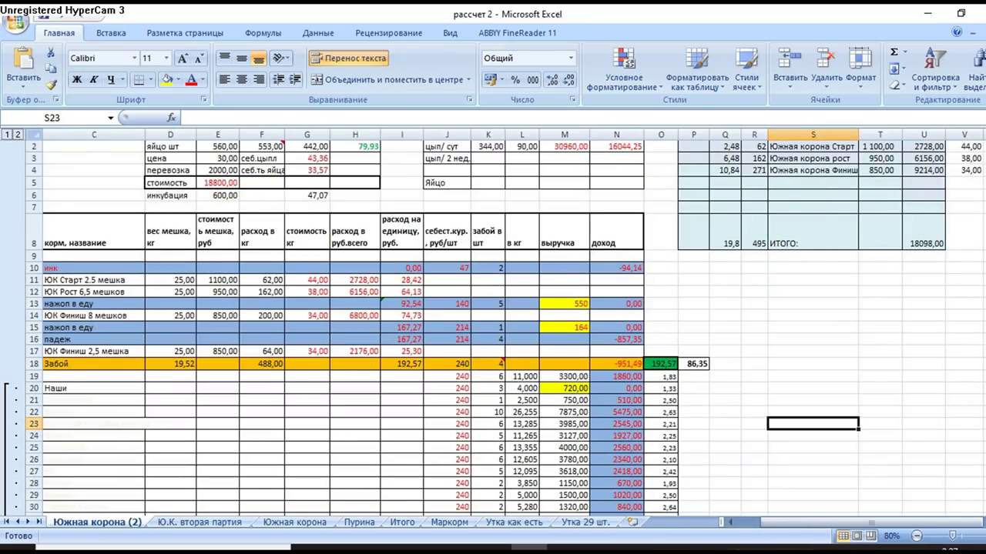
pyautogui.hscroll(1, 492, 323)
pyautogui.hscroll(1, 493, 324)
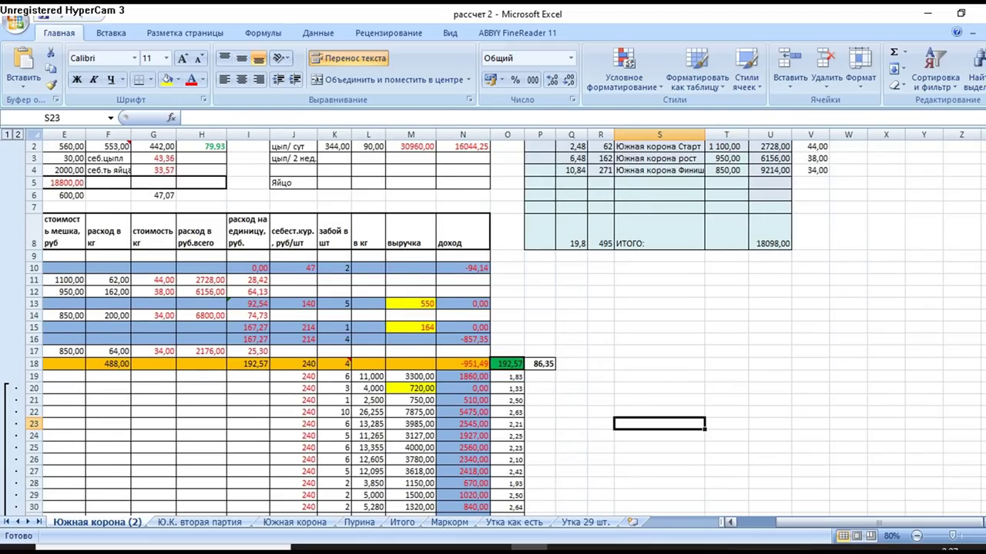
pyautogui.scroll(1, 492, 323)
pyautogui.scroll(1, 919, 146)
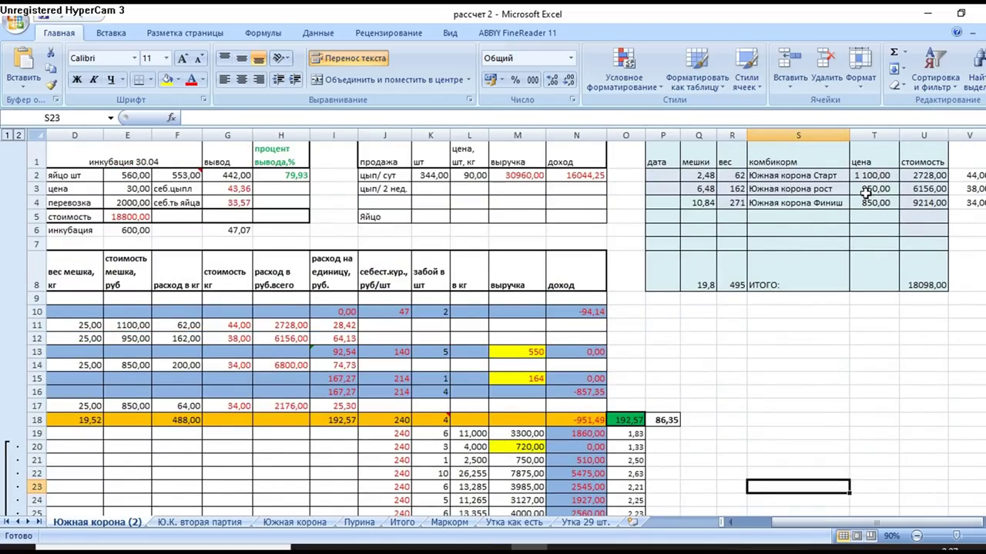
pyautogui.moveTo(801, 523); pyautogui.dragTo(769, 529)
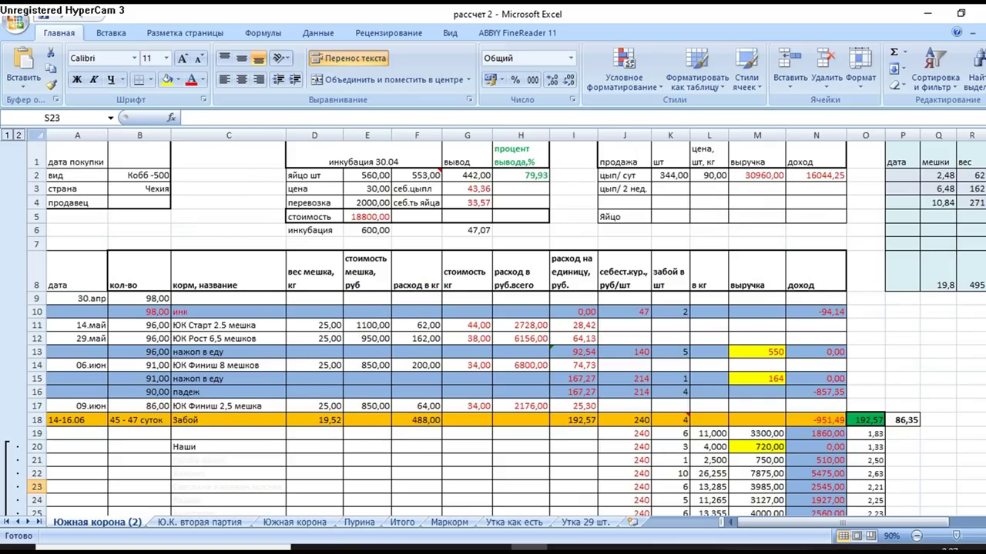
pyautogui.scroll(-4, 902, 300)
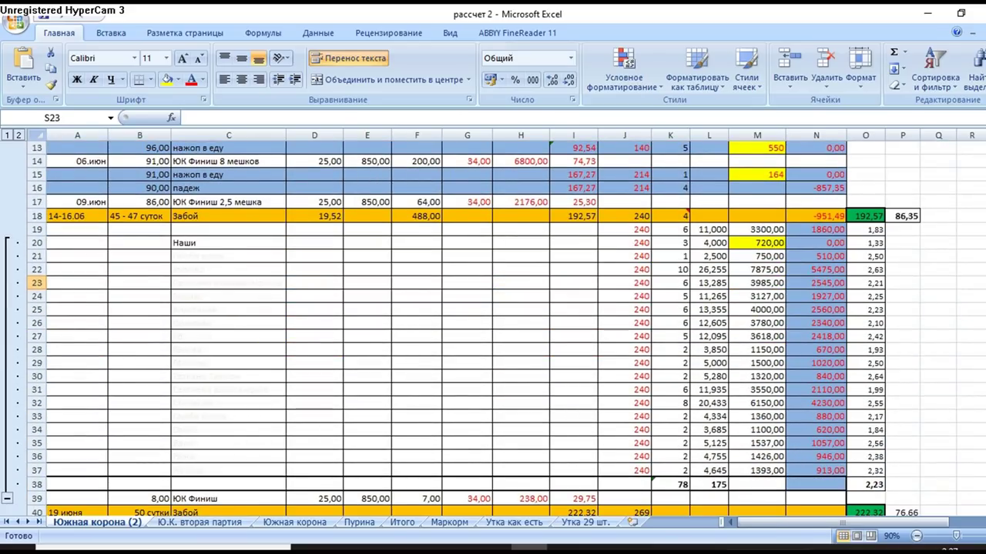
# Unhide the Юж.кор М.О columns between H and K on the Итого sheet
pyautogui.click(407, 524)
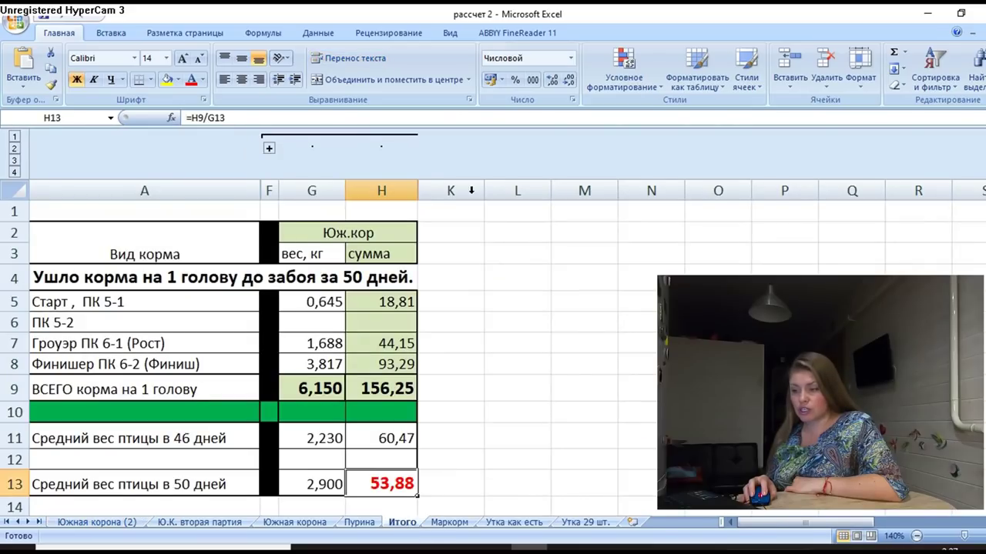
pyautogui.moveTo(408, 190); pyautogui.dragTo(426, 191)
pyautogui.rightClick(426, 191)
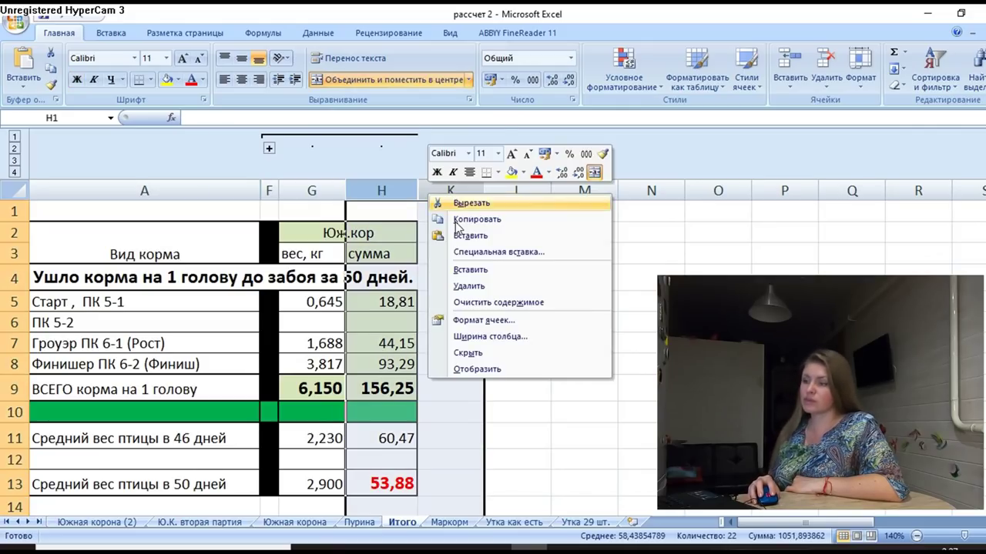
pyautogui.click(484, 371)
pyautogui.click(738, 270)
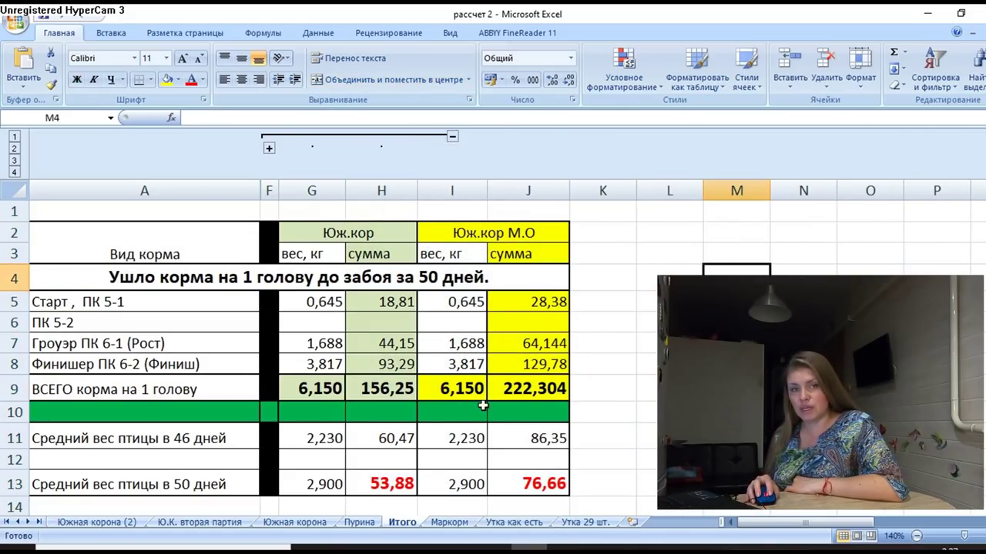
# Compare the Юж.кор М.О costs for 50 days in J13 and 46 days in J11 with the Юж.кор values
pyautogui.click(514, 487)
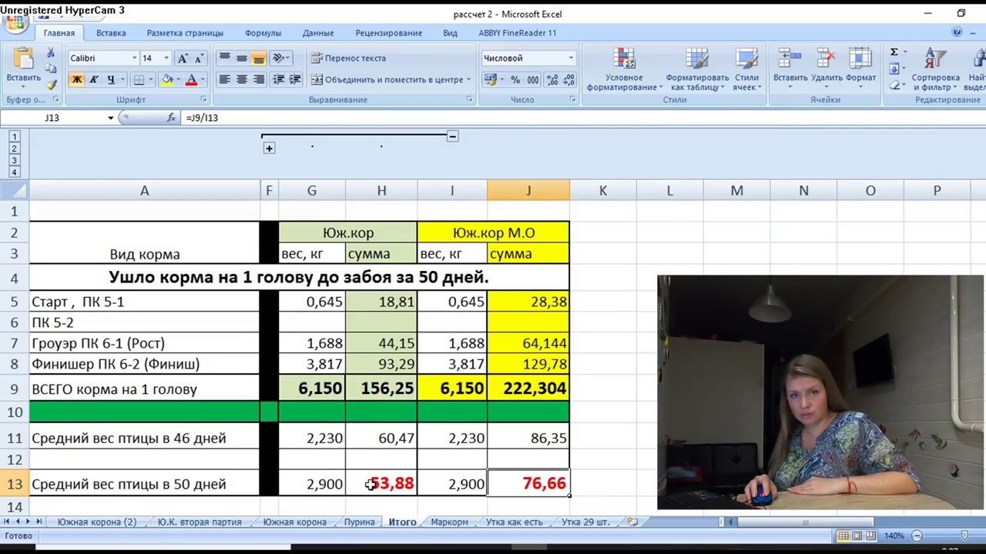
pyautogui.click(529, 439)
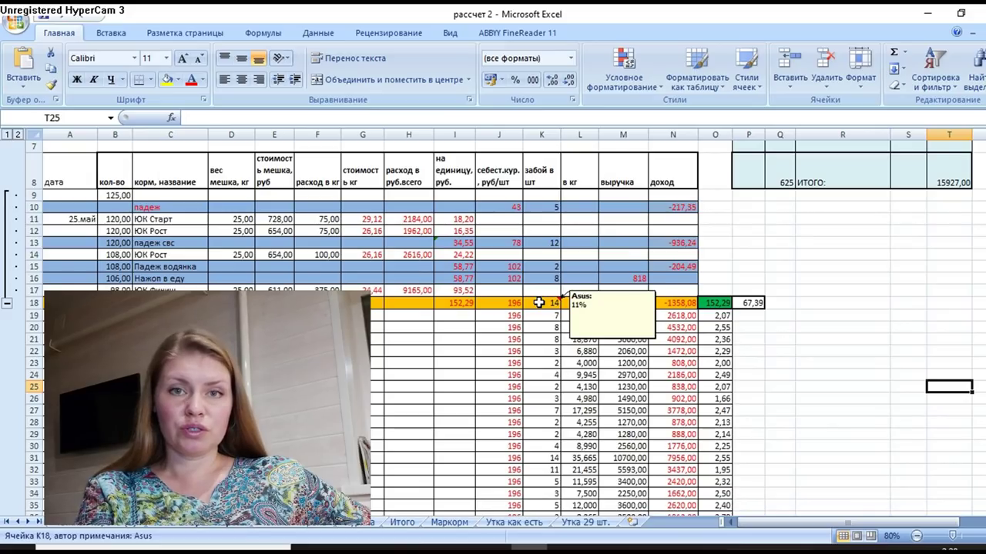
# Review the bird counts in the slaughter row K18 and the падеж row K16 on the Южная корона sheet
pyautogui.click(331, 524)
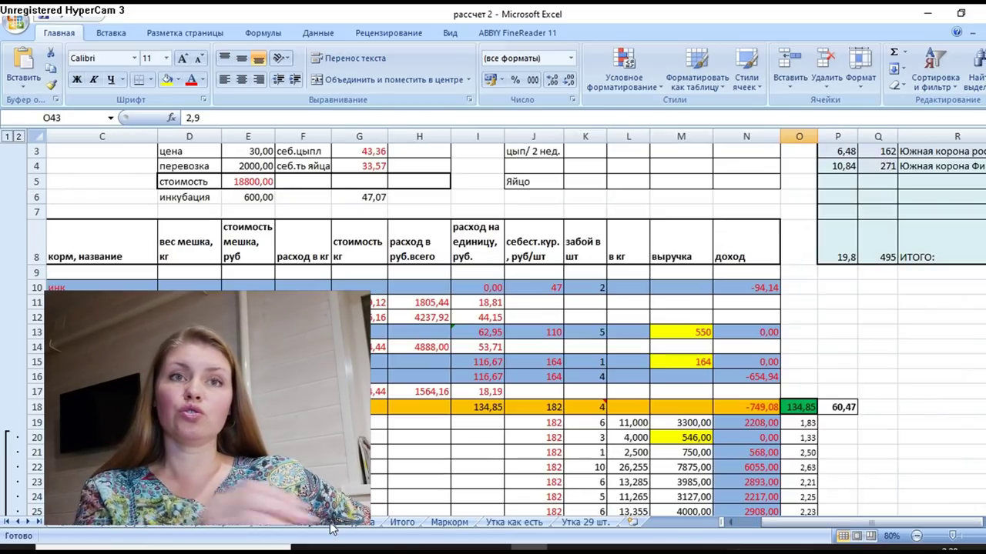
pyautogui.click(587, 411)
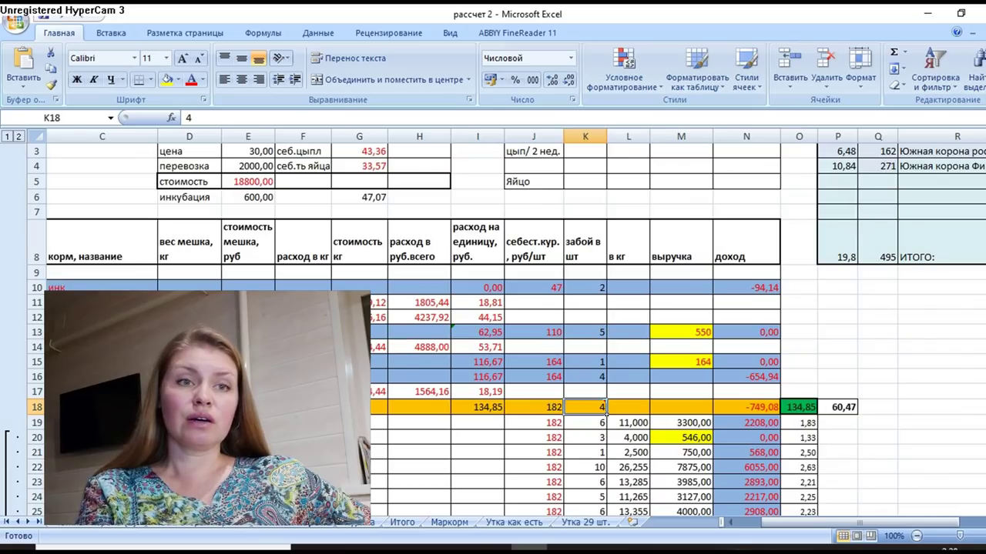
pyautogui.click(582, 376)
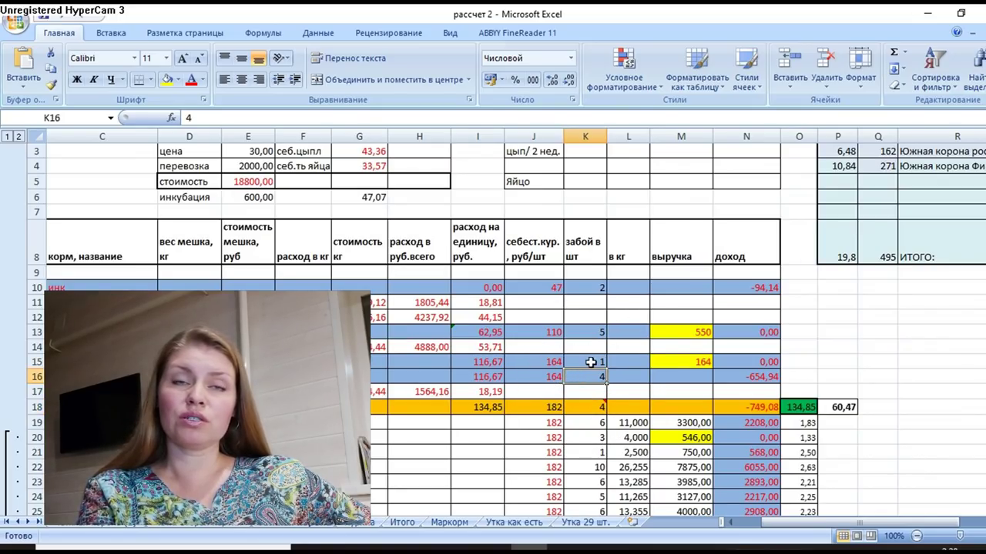
pyautogui.click(584, 378)
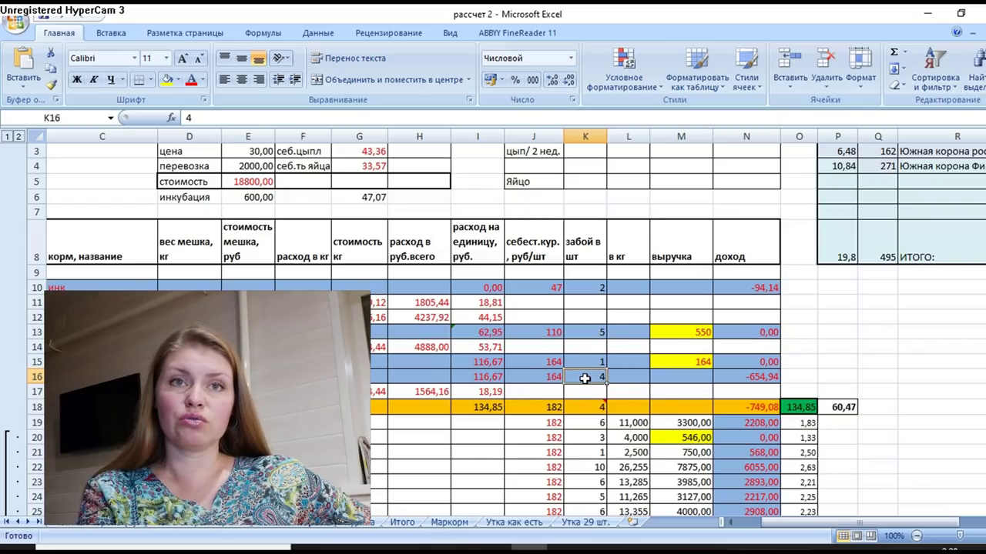
# Check the bird losses in the Нажоп в еду row and in the падеж свс cell K13 on the Ю.К. вторая партия sheet
pyautogui.click(216, 523)
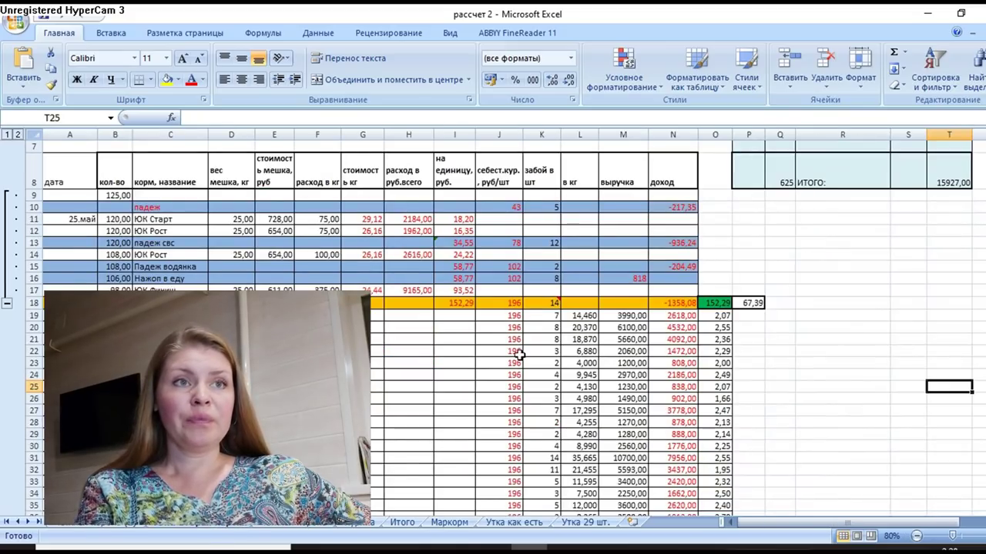
pyautogui.click(546, 278)
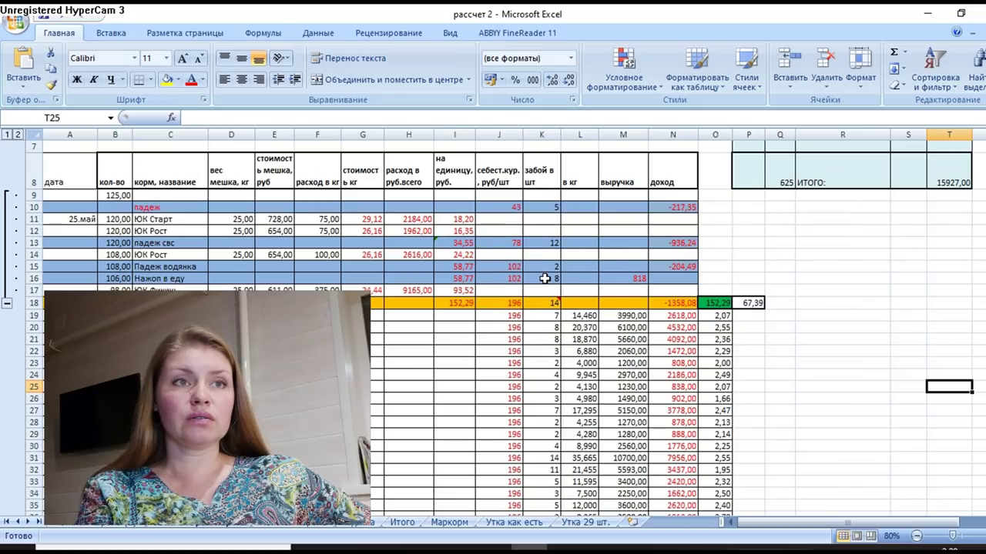
pyautogui.click(542, 242)
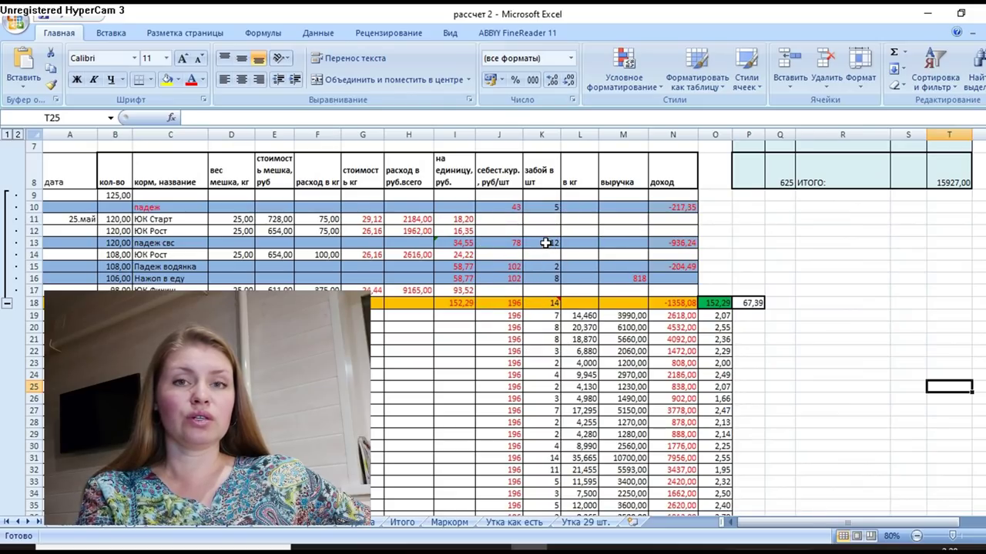
pyautogui.click(542, 242)
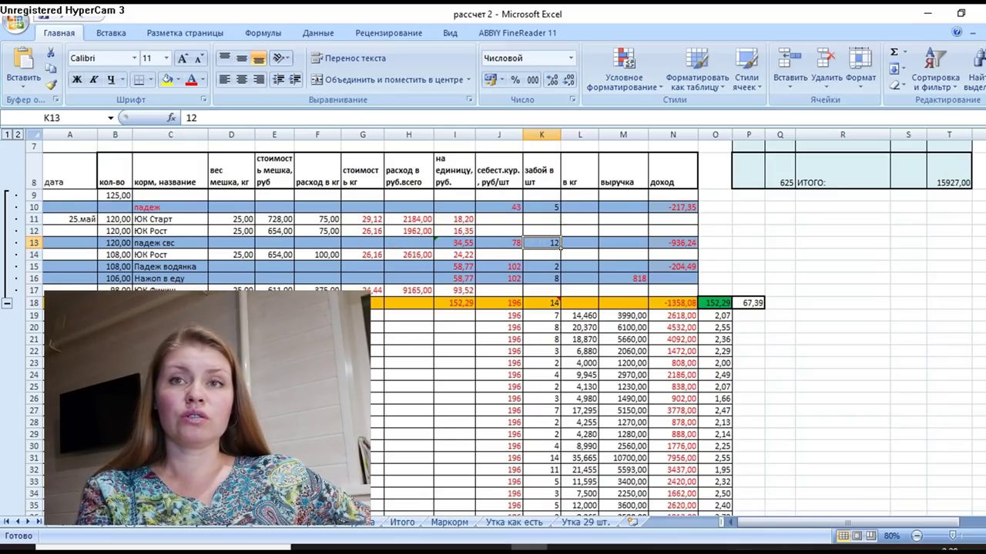
# Review the second batch's starting bird count in row 9, the slaughter count in K18 and the slaughter rows down to the totals
pyautogui.scroll(1, 308, 323)
pyautogui.click(107, 235)
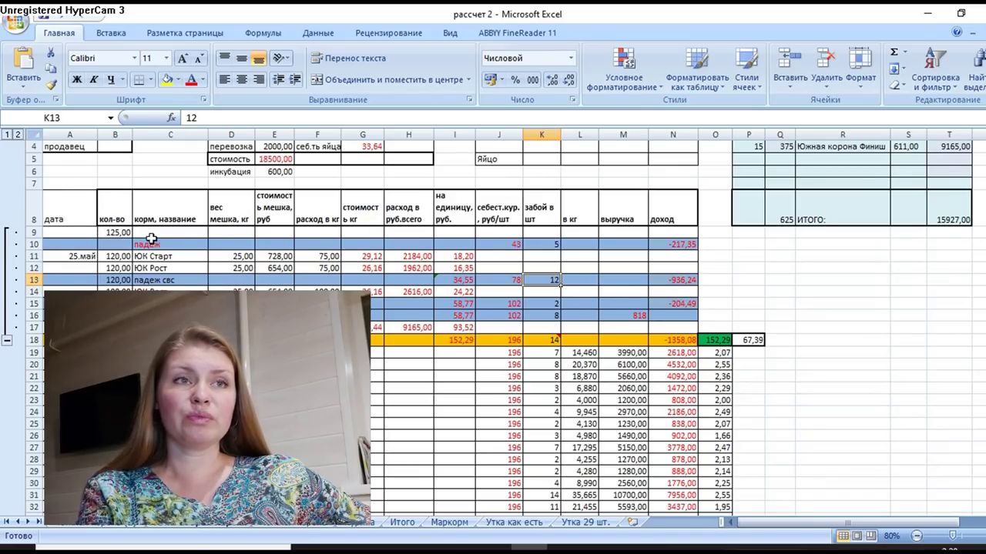
pyautogui.moveTo(543, 340)
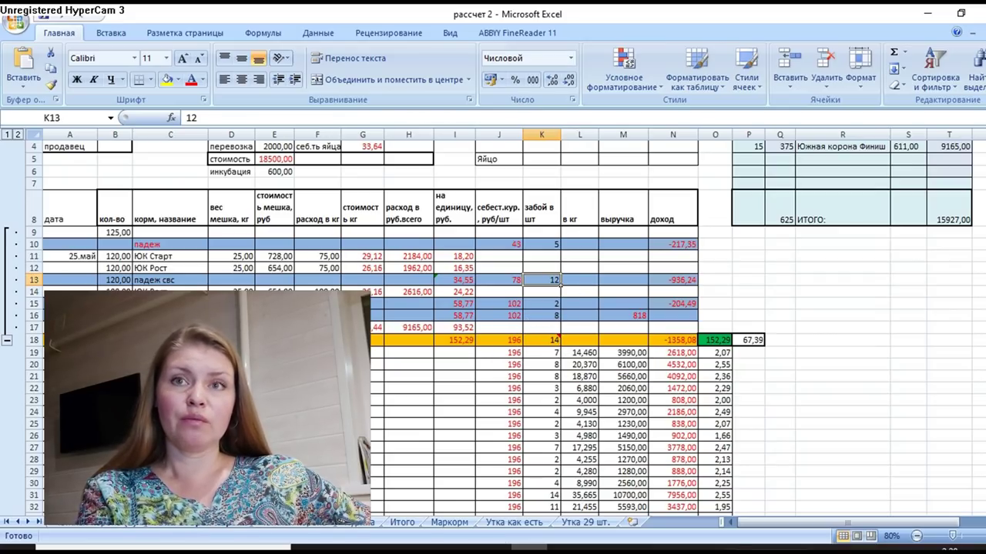
pyautogui.moveTo(984, 254); pyautogui.dragTo(984, 262)
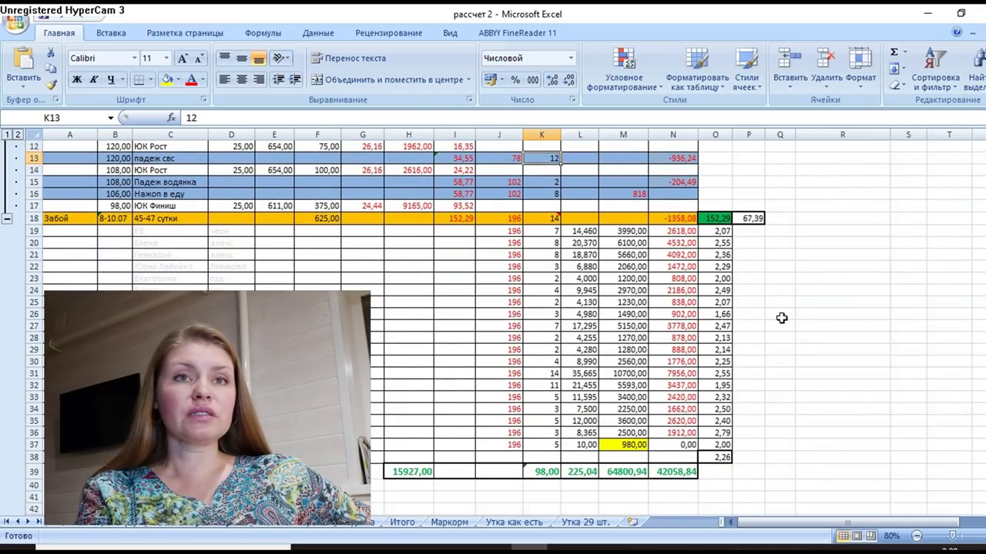